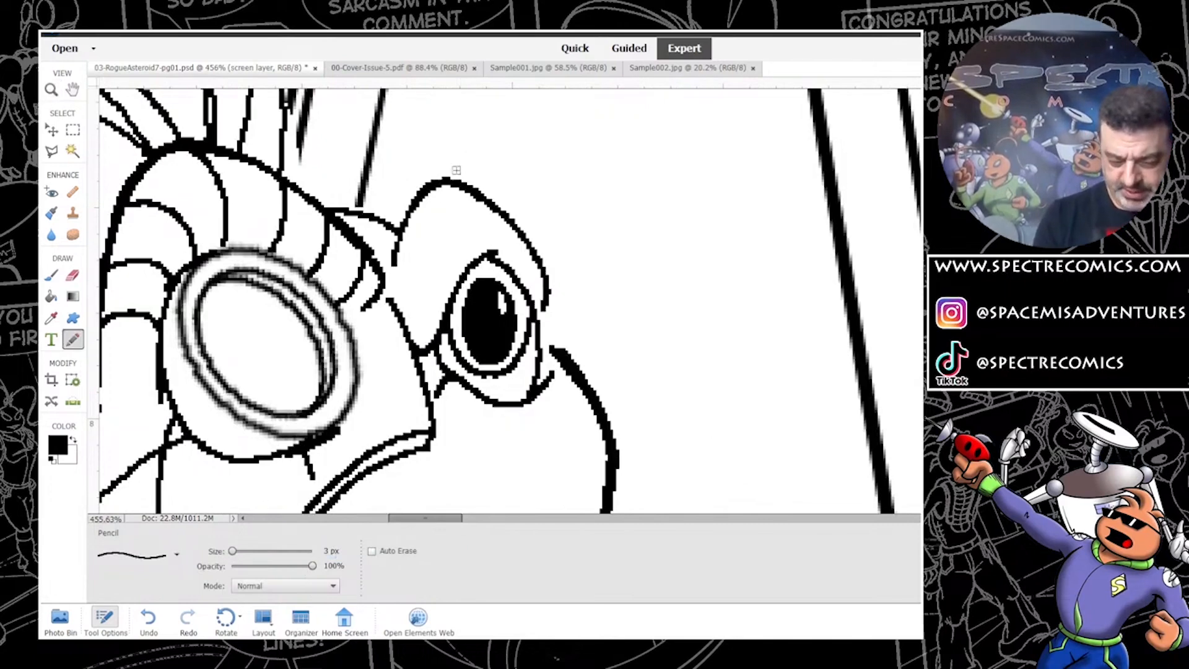
pyautogui.moveTo(421, 189); pyautogui.dragTo(394, 260)
pyautogui.click(75, 274)
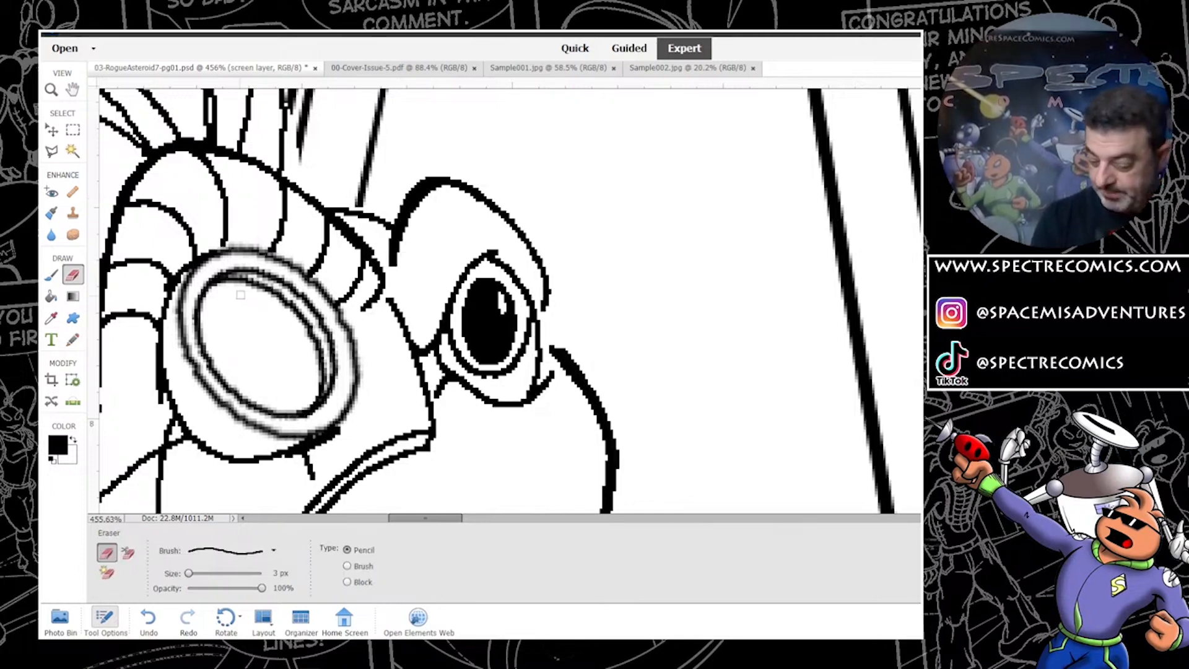
pyautogui.click(107, 46)
pyautogui.click(123, 45)
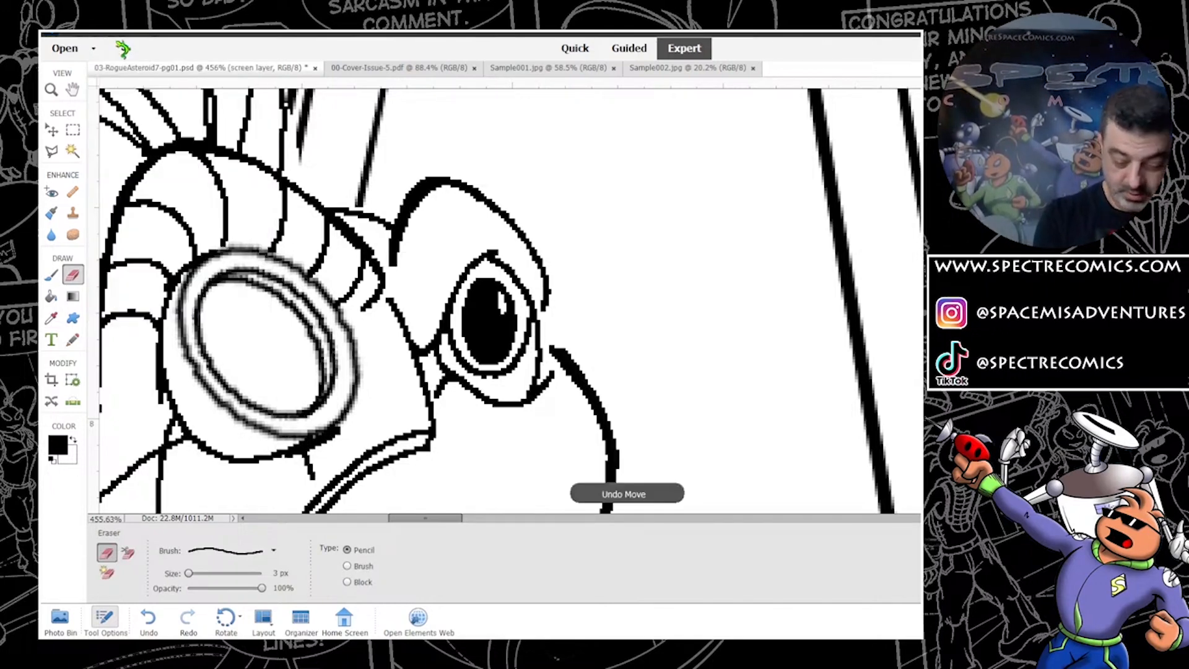
pyautogui.click(106, 39)
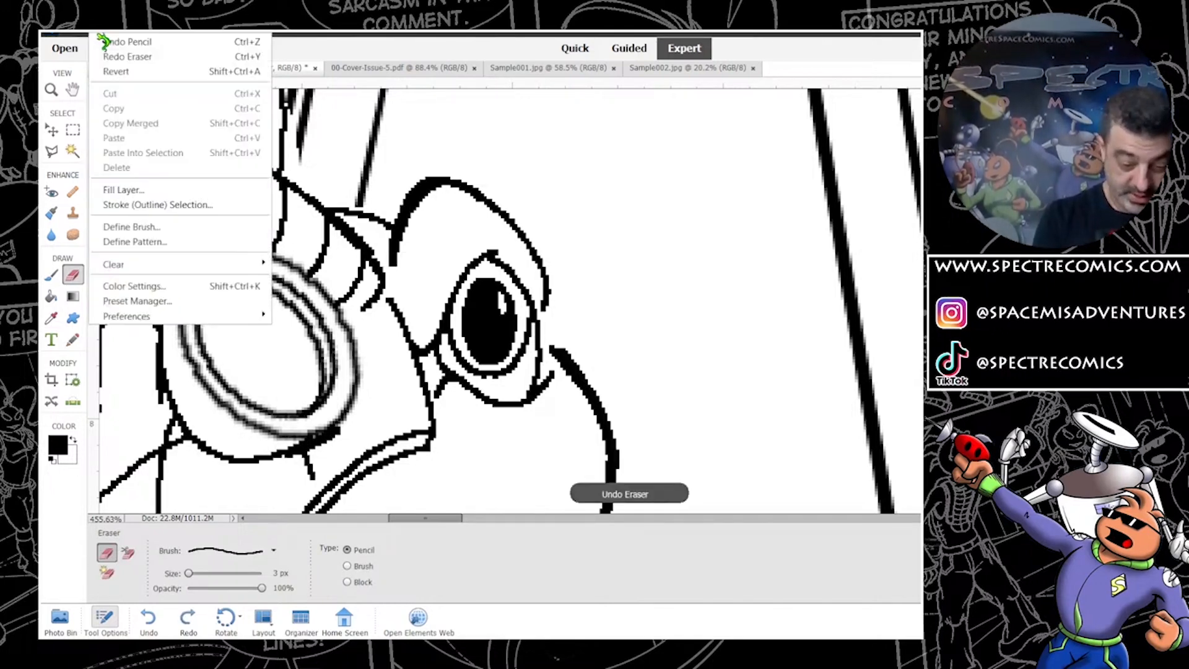
pyautogui.click(138, 45)
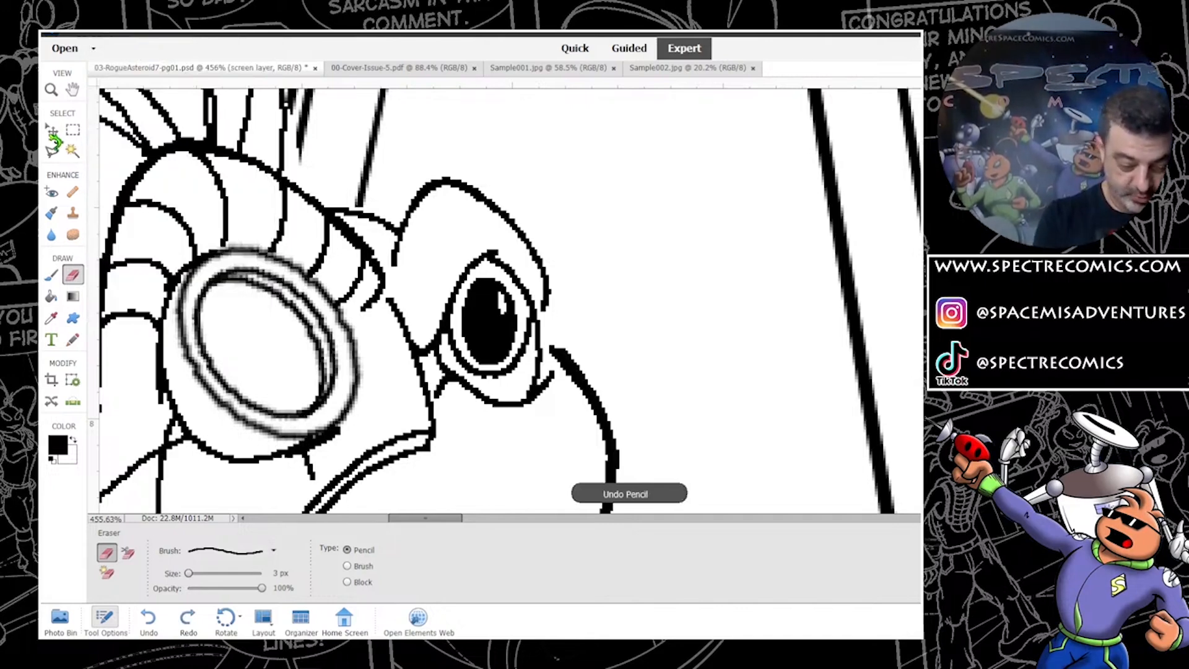
# Step: Thicken the outer outline of the frog character's far eye bulge on the Gorgo layer with the 3 px Pencil
pyautogui.click(52, 130)
pyautogui.click(71, 338)
pyautogui.moveTo(423, 188); pyautogui.dragTo(401, 240)
pyautogui.click(73, 275)
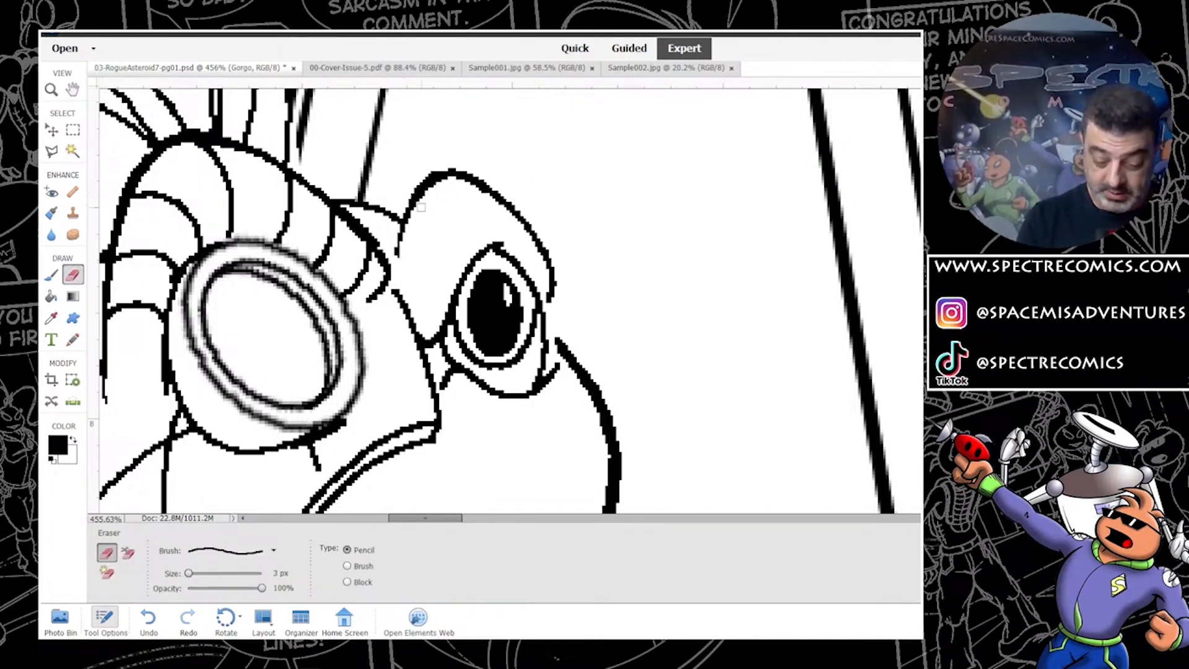
pyautogui.click(74, 340)
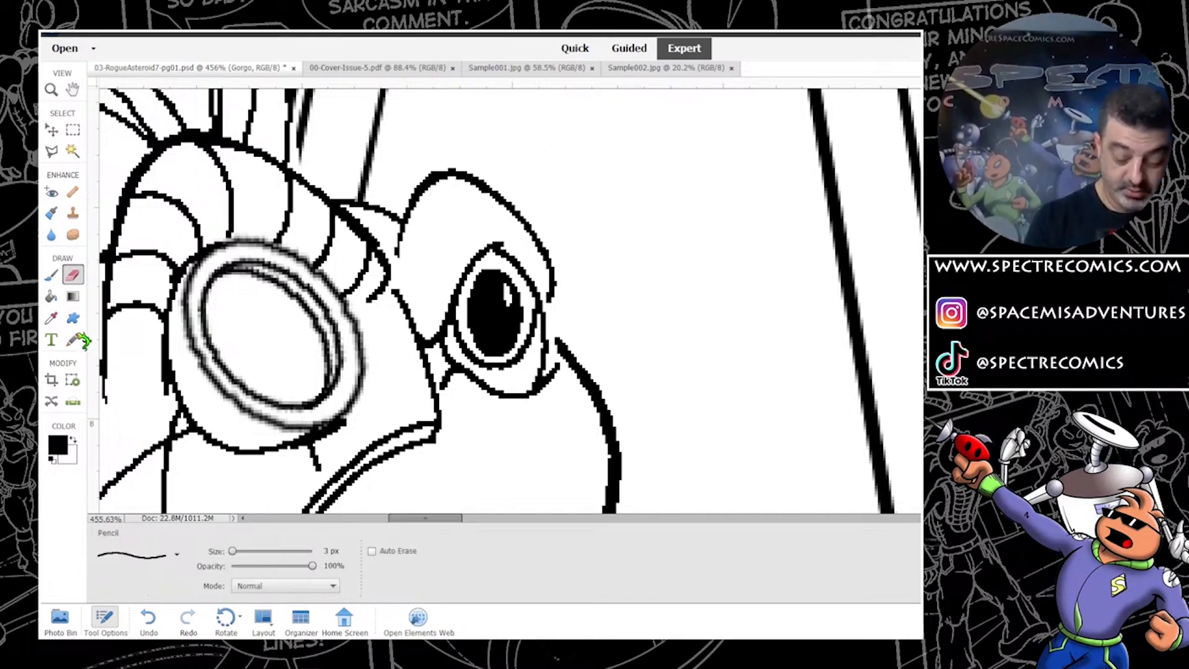
pyautogui.moveTo(397, 252); pyautogui.dragTo(431, 180)
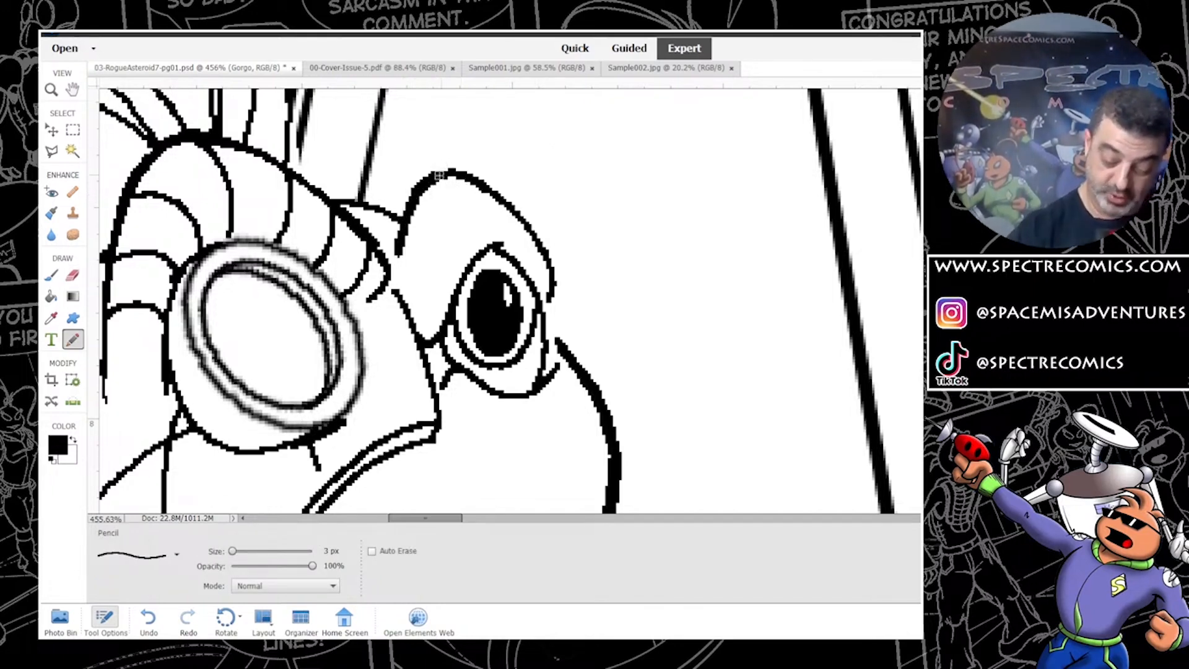
pyautogui.moveTo(462, 173)
pyautogui.mouseDown()
pyautogui.moveTo(538, 241)
pyautogui.moveTo(551, 283)
pyautogui.moveTo(570, 207)
pyautogui.moveTo(552, 153)
pyautogui.mouseUp()
pyautogui.moveTo(372, 181)
pyautogui.mouseDown()
pyautogui.moveTo(423, 313)
pyautogui.moveTo(616, 266)
pyautogui.mouseUp()
pyautogui.moveTo(425, 311); pyautogui.dragTo(433, 348)
pyautogui.press('e')
pyautogui.moveTo(368, 328)
pyautogui.mouseDown()
pyautogui.moveTo(370, 395)
pyautogui.moveTo(397, 406)
pyautogui.moveTo(528, 377)
pyautogui.moveTo(582, 193)
pyautogui.mouseUp()
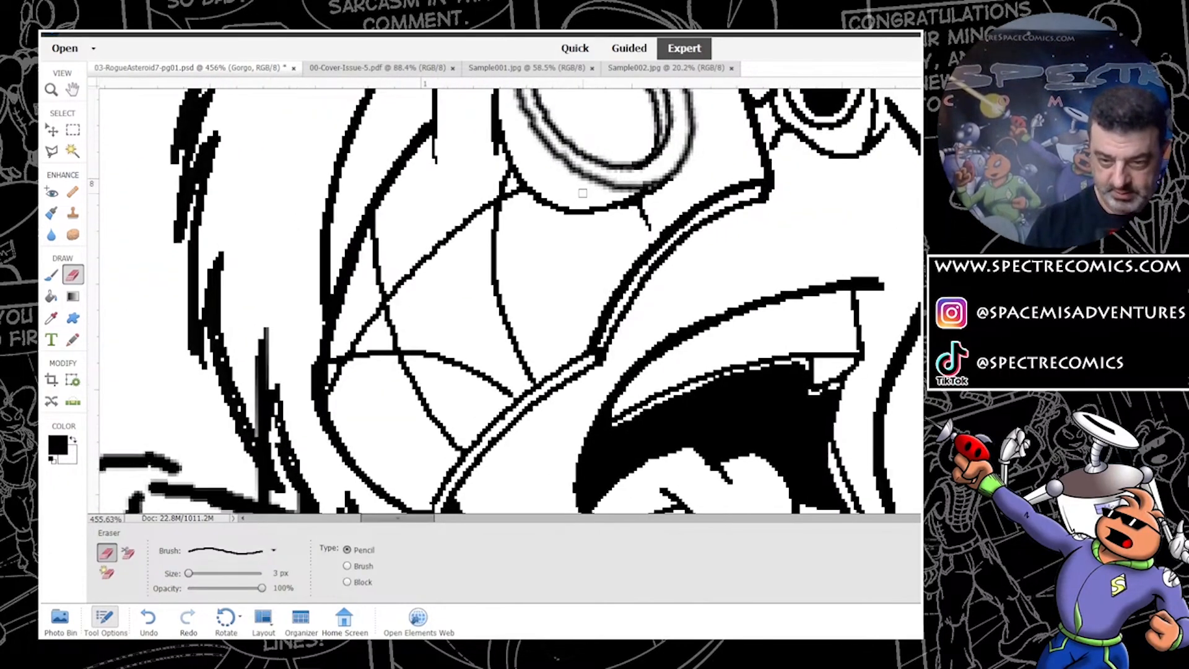
# Step: Examine the frog character's face and armour and the neighbouring figure in the lower panel, from actual pixels to the full page
pyautogui.press('z')
pyautogui.rightClick(628, 297)
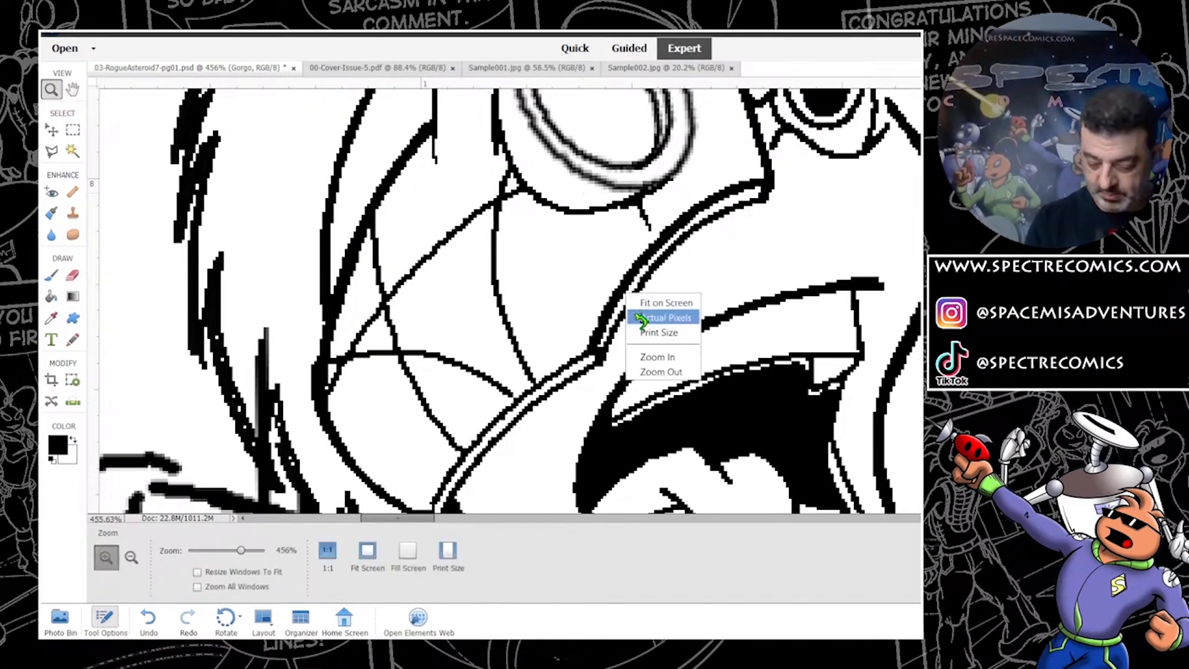
pyautogui.click(641, 319)
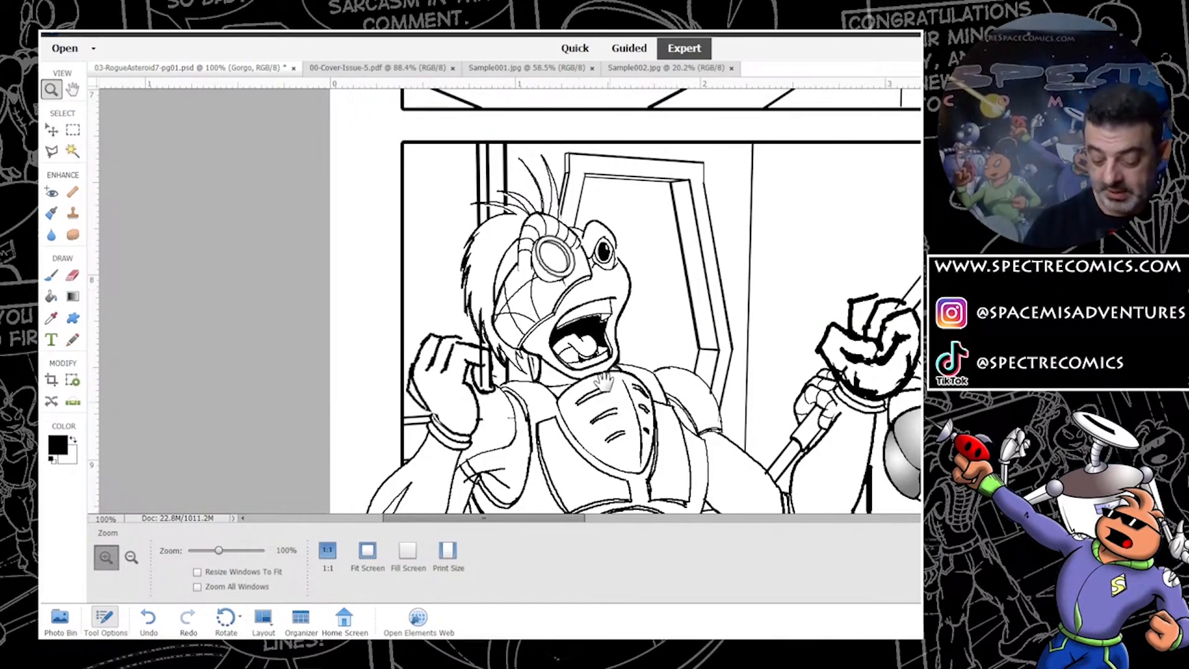
pyautogui.moveTo(620, 329); pyautogui.dragTo(560, 194)
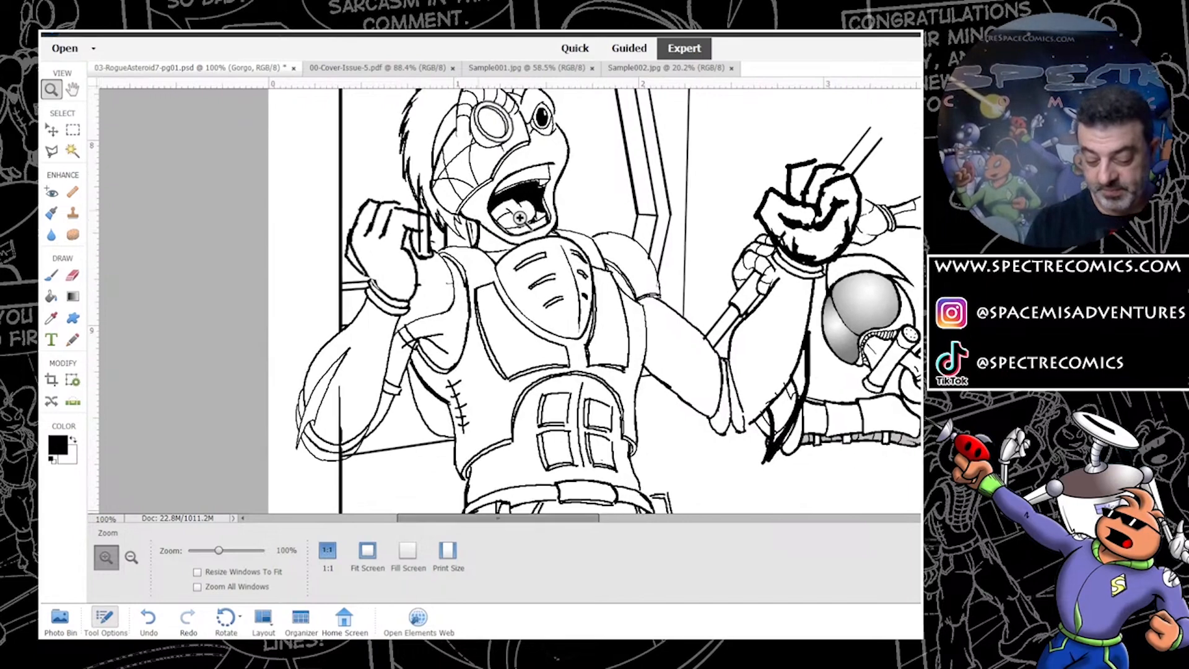
pyautogui.moveTo(406, 262); pyautogui.dragTo(716, 383)
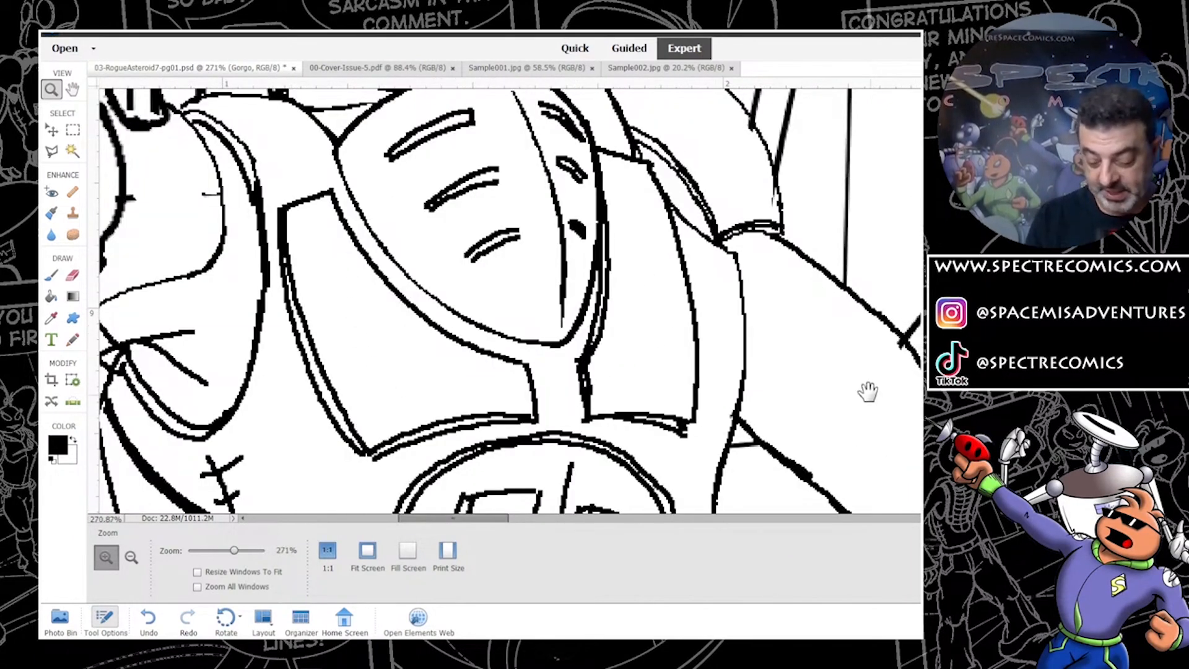
pyautogui.moveTo(756, 340); pyautogui.dragTo(140, 220)
pyautogui.moveTo(859, 425); pyautogui.dragTo(418, 359)
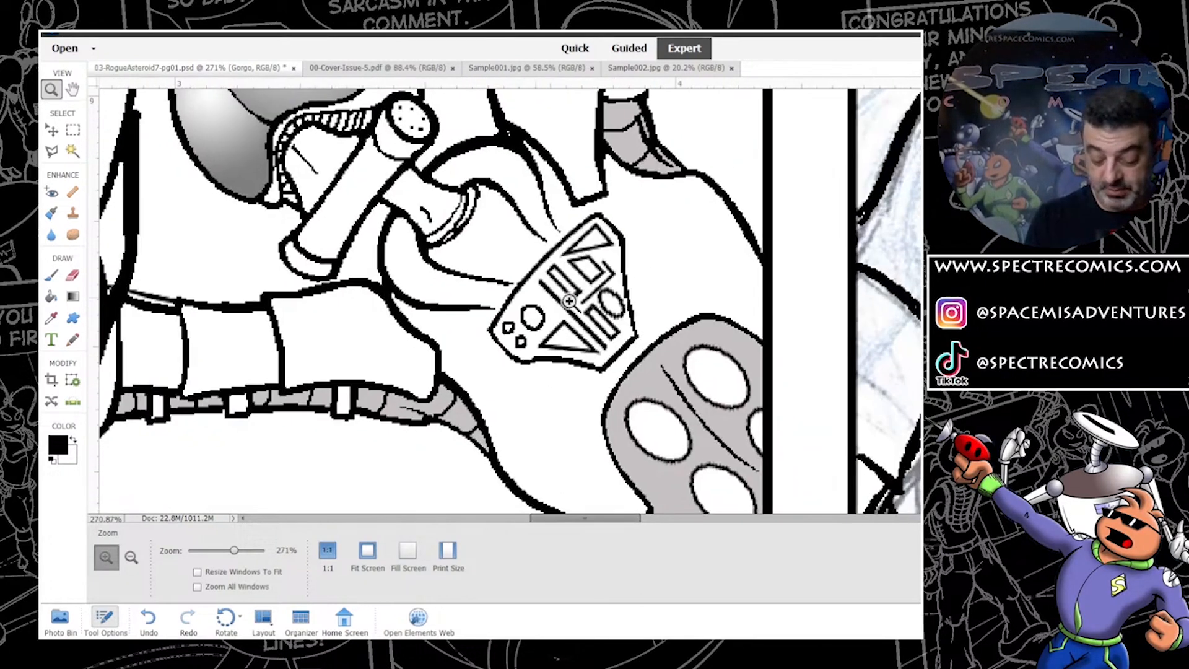
pyautogui.moveTo(345, 346); pyautogui.dragTo(384, 389)
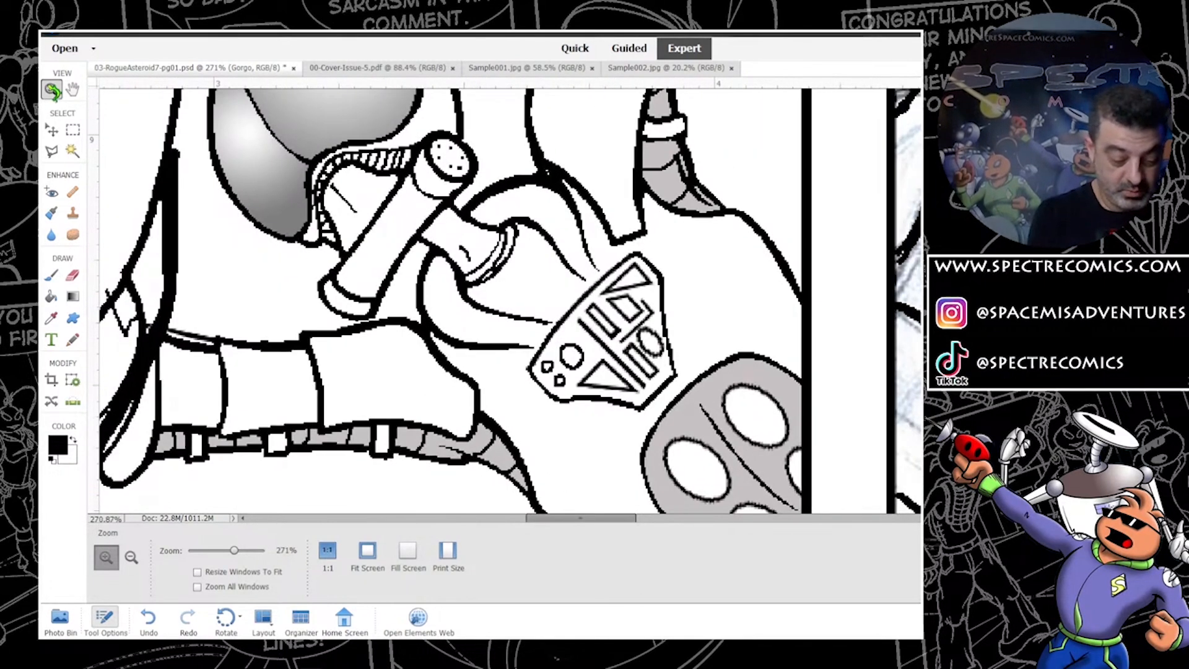
pyautogui.rightClick(546, 311)
pyautogui.click(581, 320)
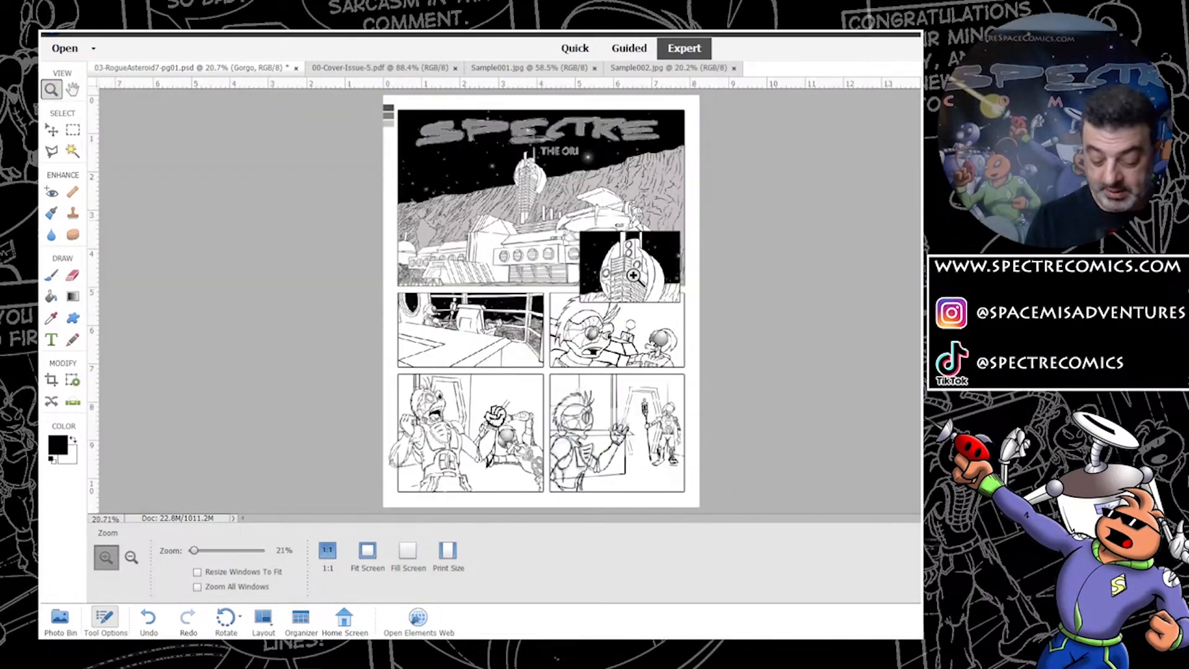
# Step: Thicken the upper edge and end of the uppermost slot on the character's chest plate with a 2 px Pencil
pyautogui.moveTo(423, 409); pyautogui.dragTo(485, 441)
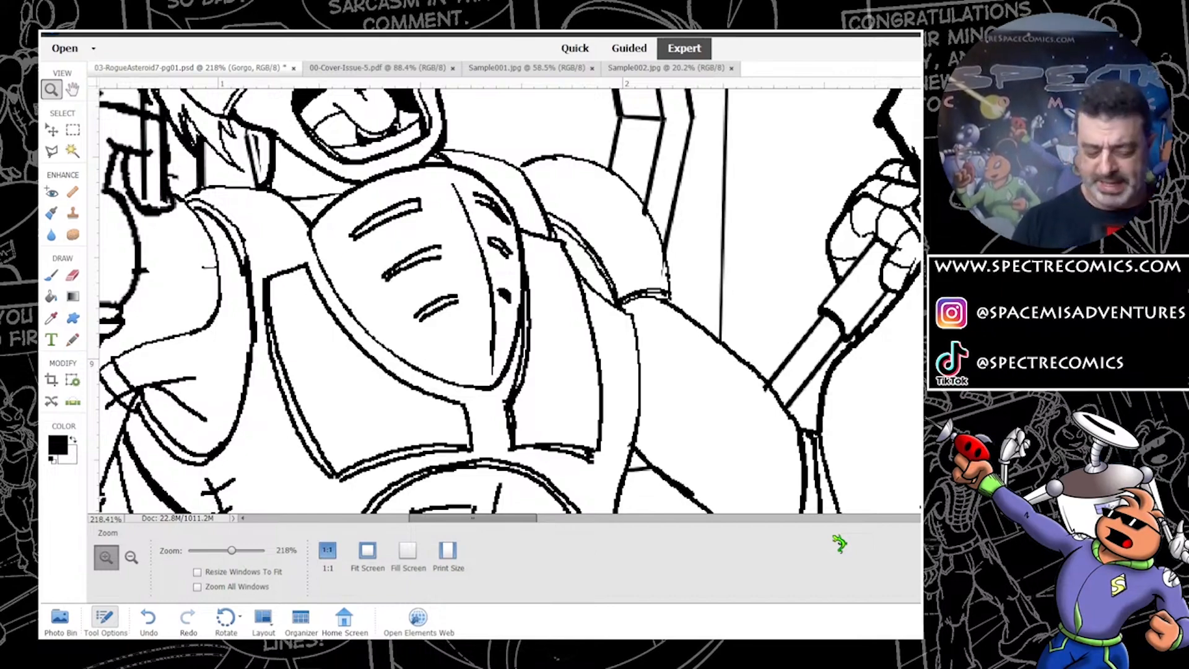
pyautogui.moveTo(496, 241); pyautogui.dragTo(597, 342)
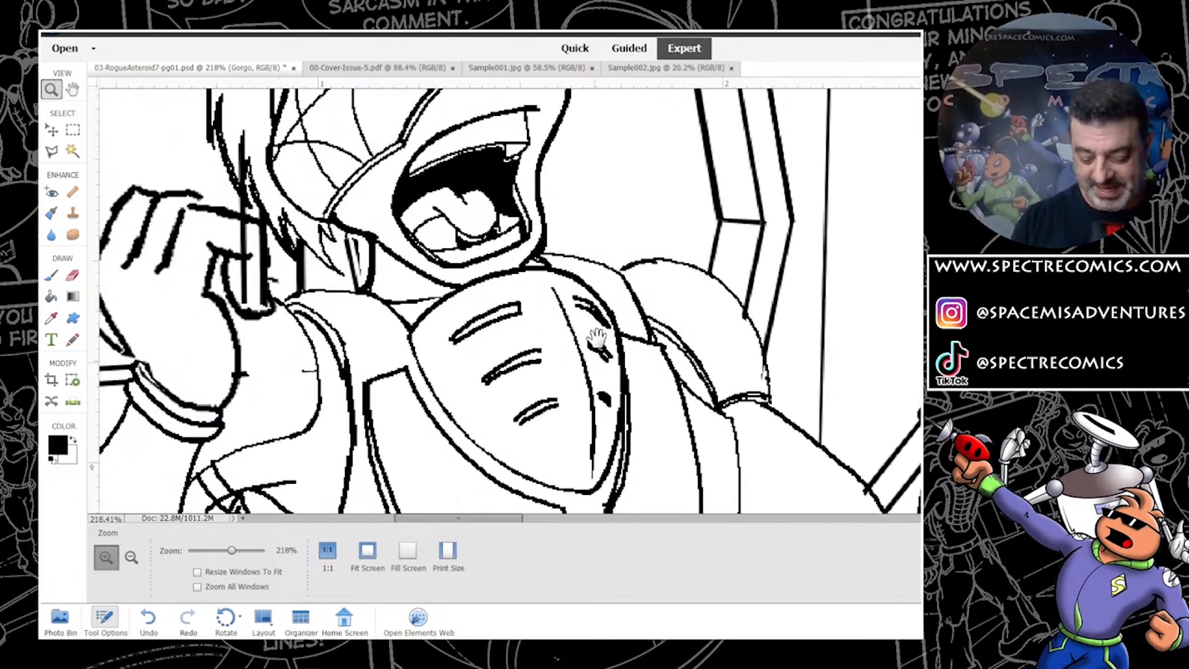
pyautogui.click(580, 389)
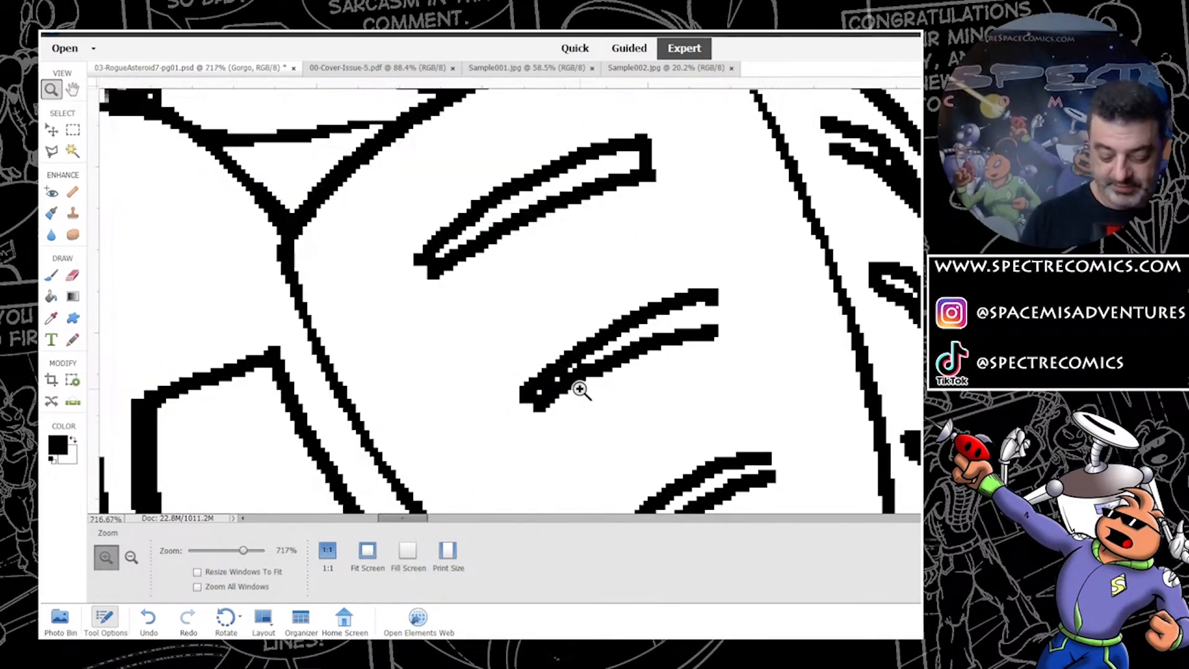
pyautogui.click(77, 337)
pyautogui.press('[')
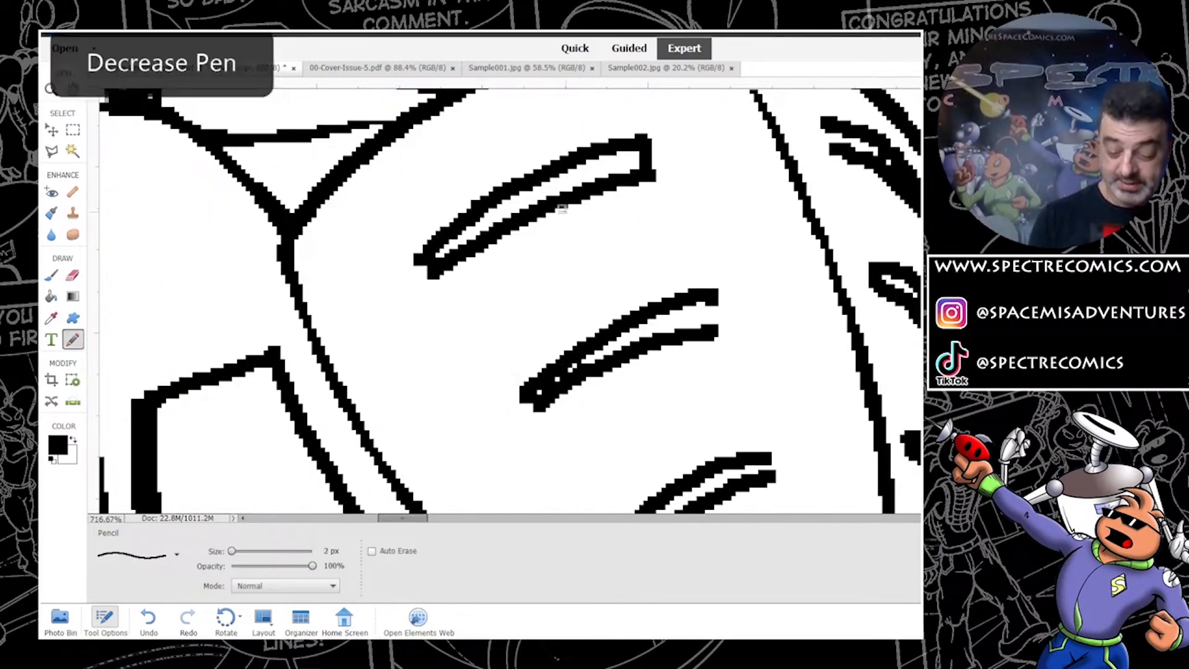
pyautogui.moveTo(420, 261)
pyautogui.mouseDown()
pyautogui.moveTo(457, 268)
pyautogui.moveTo(435, 278)
pyautogui.moveTo(619, 181)
pyautogui.moveTo(483, 203)
pyautogui.moveTo(415, 248)
pyautogui.moveTo(543, 163)
pyautogui.moveTo(632, 137)
pyautogui.mouseUp()
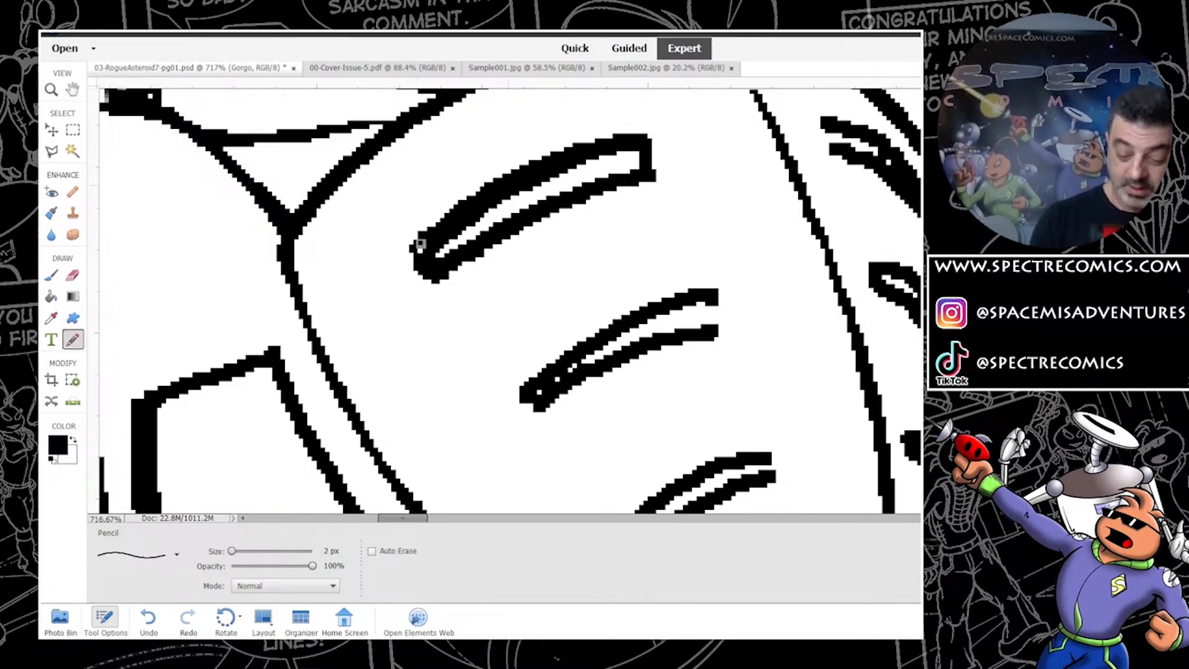
pyautogui.moveTo(426, 229); pyautogui.dragTo(610, 130)
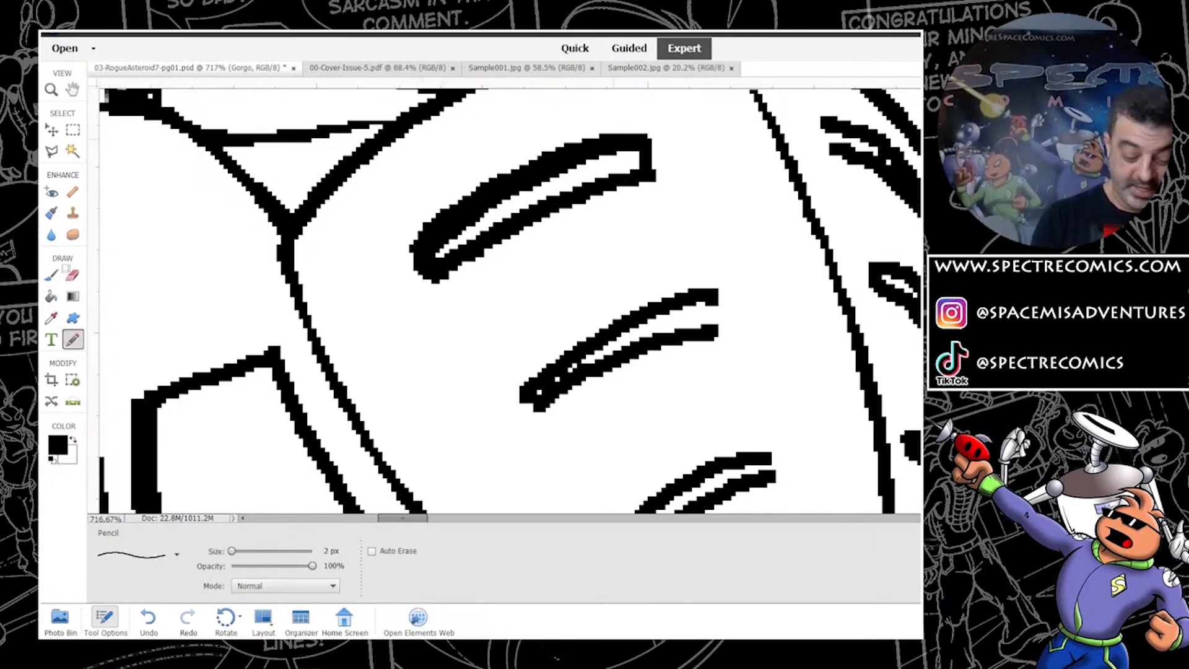
# Step: Widen the inside of the uppermost chest slot and trim its corners with a 2 px pencil-type Eraser
pyautogui.press('e')
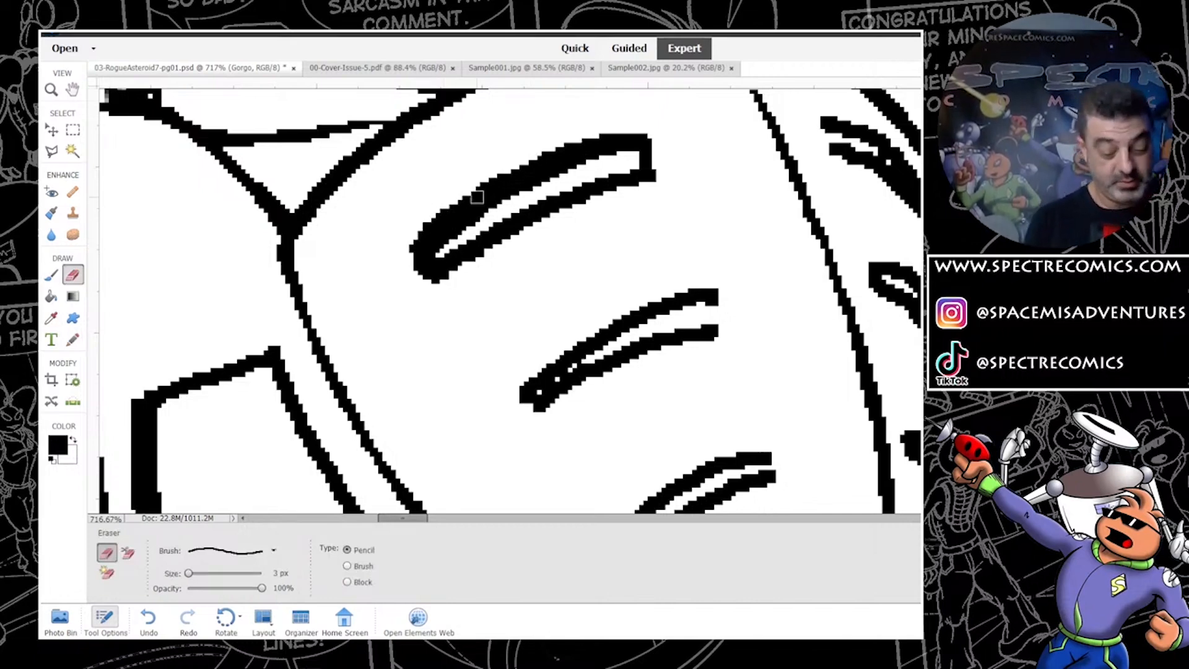
pyautogui.press('[')
pyautogui.moveTo(446, 240)
pyautogui.mouseDown()
pyautogui.moveTo(521, 185)
pyautogui.moveTo(652, 140)
pyautogui.moveTo(537, 184)
pyautogui.moveTo(442, 245)
pyautogui.mouseUp()
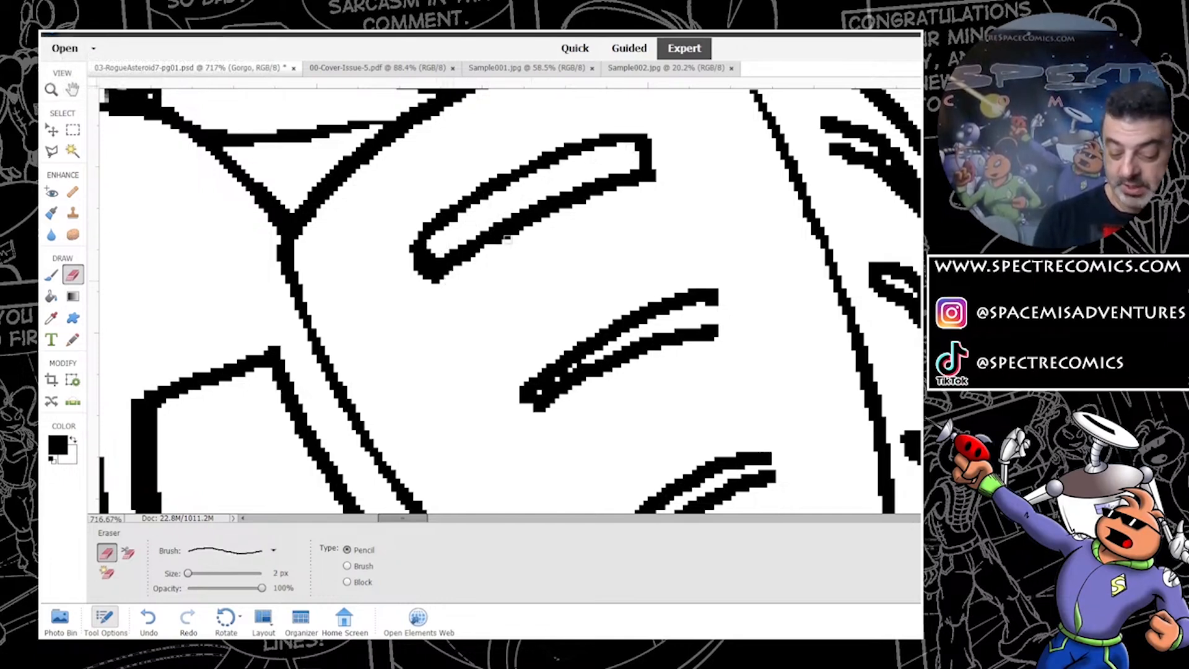
pyautogui.moveTo(646, 127); pyautogui.dragTo(662, 180)
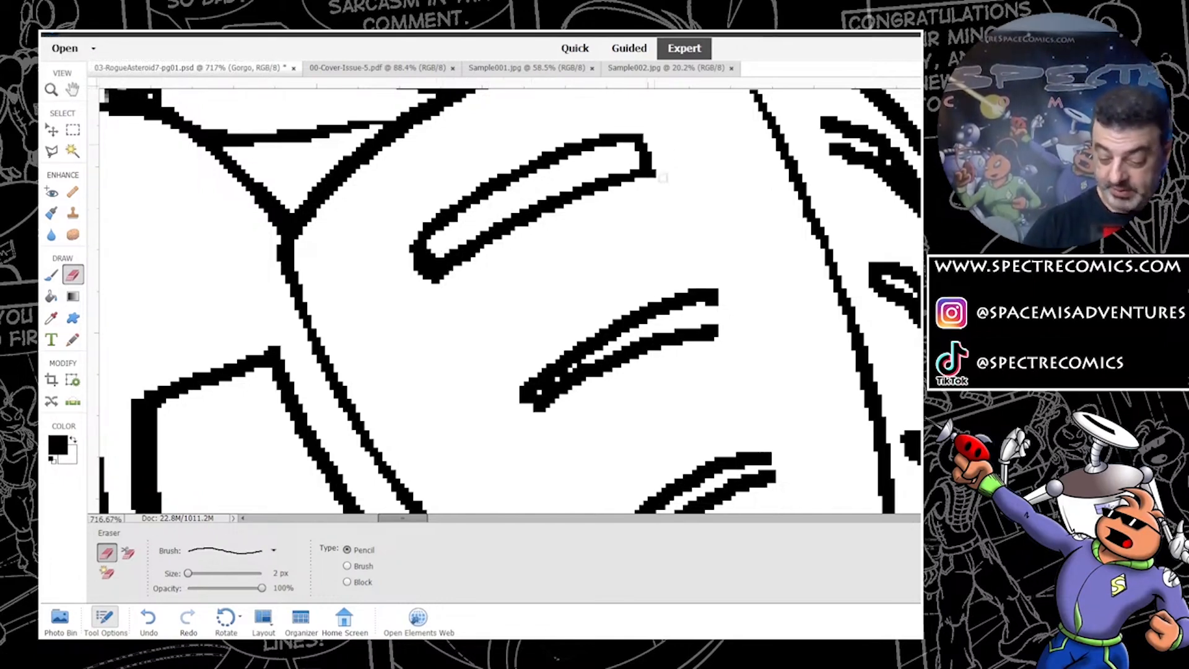
pyautogui.moveTo(405, 257); pyautogui.dragTo(400, 239)
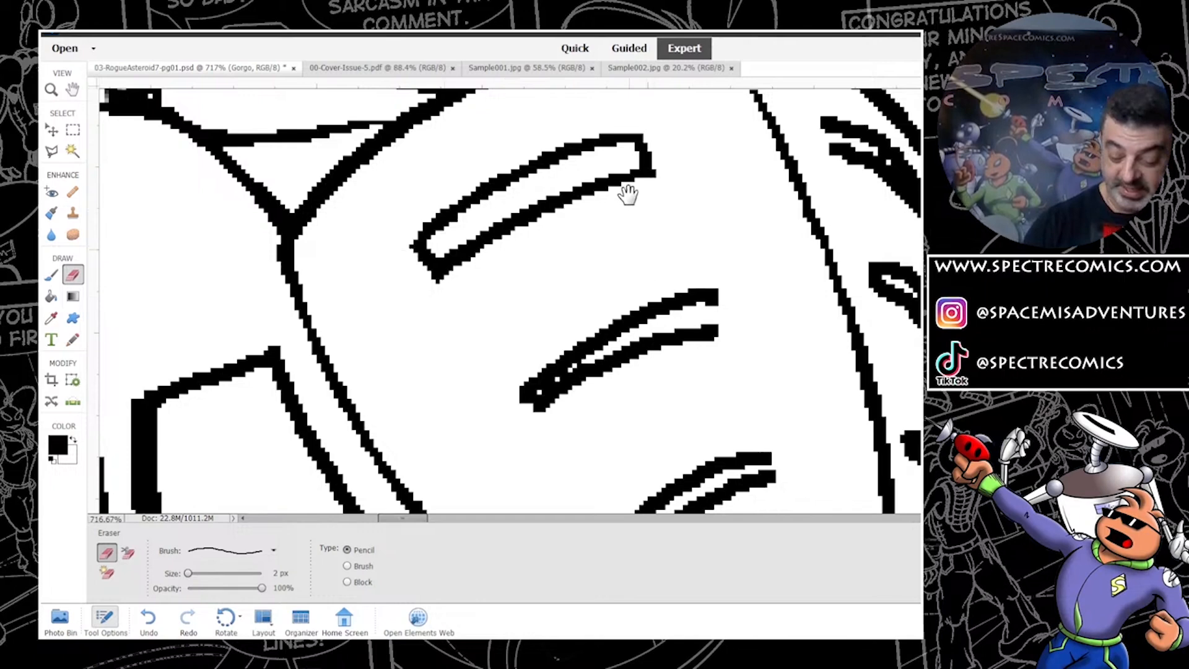
# Step: Thicken both long edges of the middle chest slot and close its open end with the 2 px Pencil
pyautogui.moveTo(626, 207); pyautogui.dragTo(645, 119)
pyautogui.click(72, 340)
pyautogui.moveTo(527, 284)
pyautogui.mouseDown()
pyautogui.moveTo(571, 244)
pyautogui.moveTo(703, 185)
pyautogui.mouseUp()
pyautogui.moveTo(546, 311)
pyautogui.mouseDown()
pyautogui.moveTo(594, 279)
pyautogui.moveTo(721, 233)
pyautogui.mouseUp()
pyautogui.moveTo(704, 193); pyautogui.dragTo(710, 202)
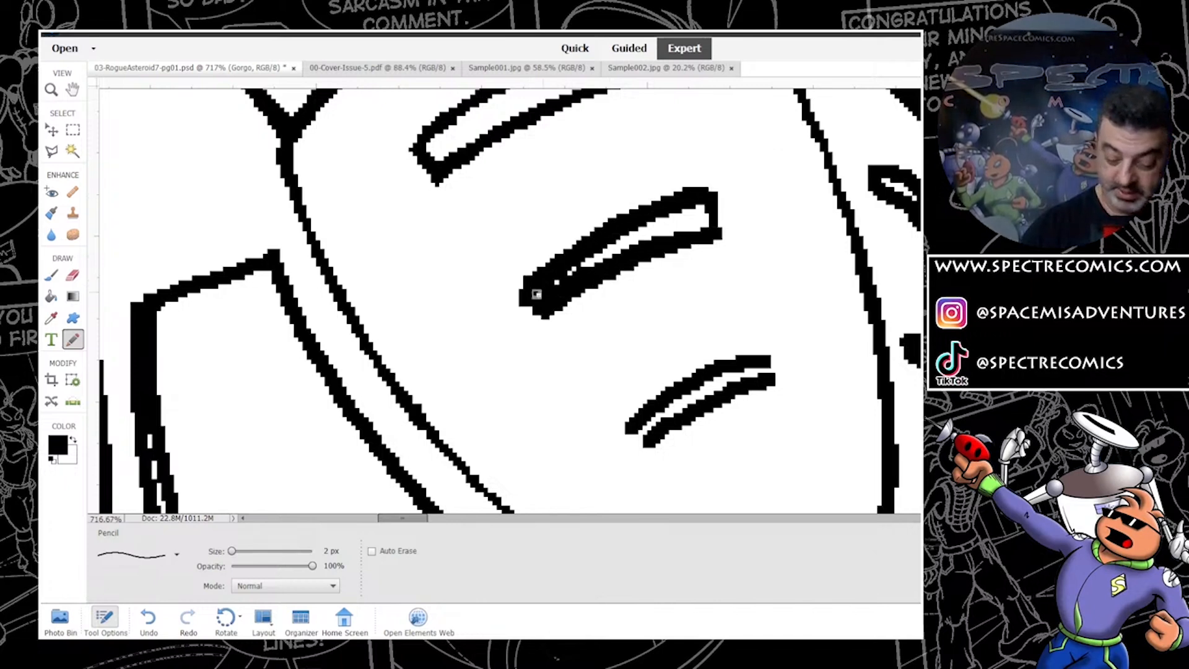
pyautogui.moveTo(531, 291); pyautogui.dragTo(524, 282)
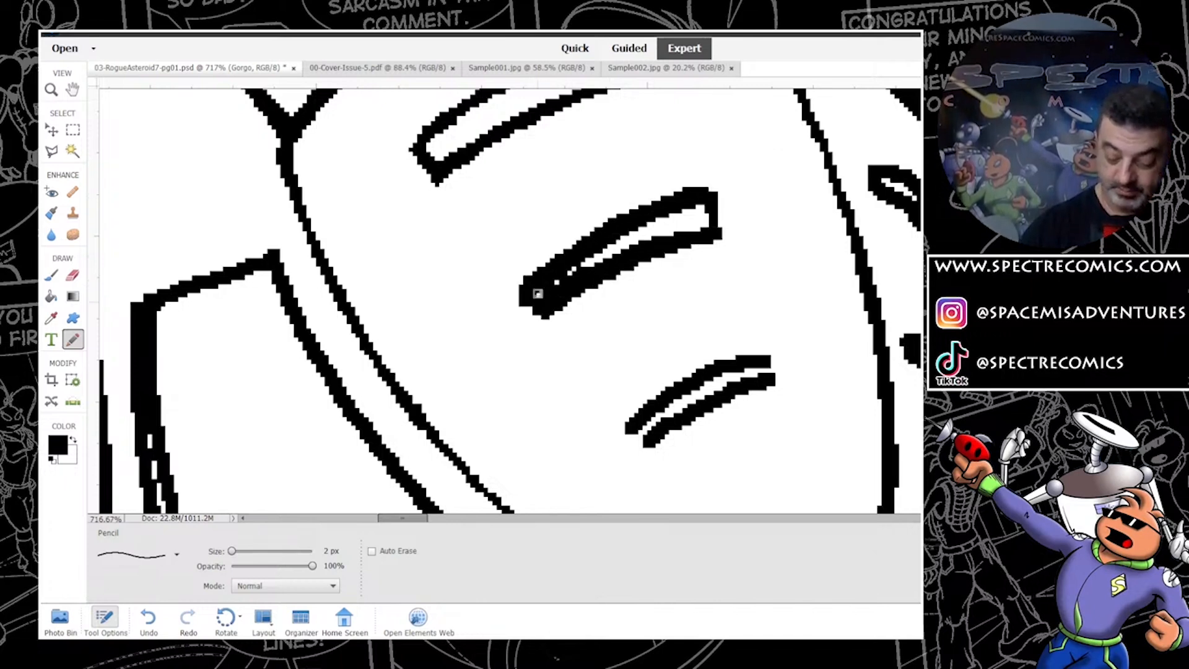
# Step: Clear the inside of the middle chest slot and trim its pointed end with the 2 px Eraser
pyautogui.click(72, 275)
pyautogui.moveTo(545, 291); pyautogui.dragTo(644, 229)
pyautogui.moveTo(545, 285)
pyautogui.mouseDown()
pyautogui.moveTo(620, 237)
pyautogui.moveTo(552, 291)
pyautogui.moveTo(684, 226)
pyautogui.moveTo(694, 209)
pyautogui.moveTo(648, 223)
pyautogui.moveTo(693, 207)
pyautogui.mouseUp()
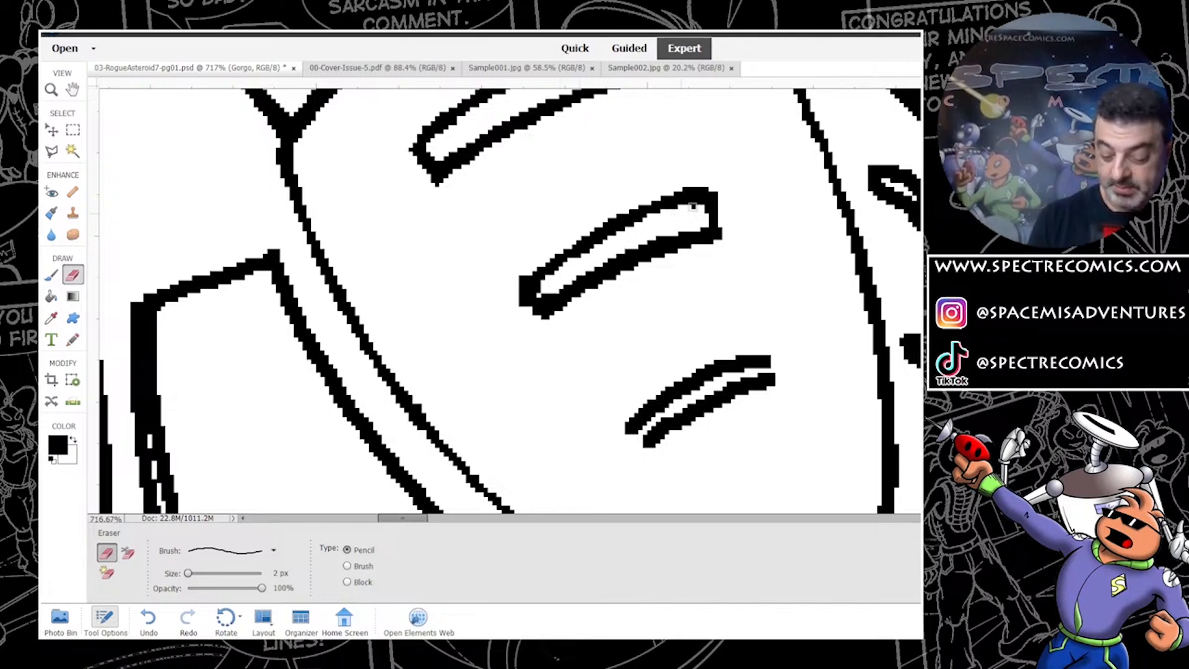
pyautogui.moveTo(527, 268); pyautogui.dragTo(558, 336)
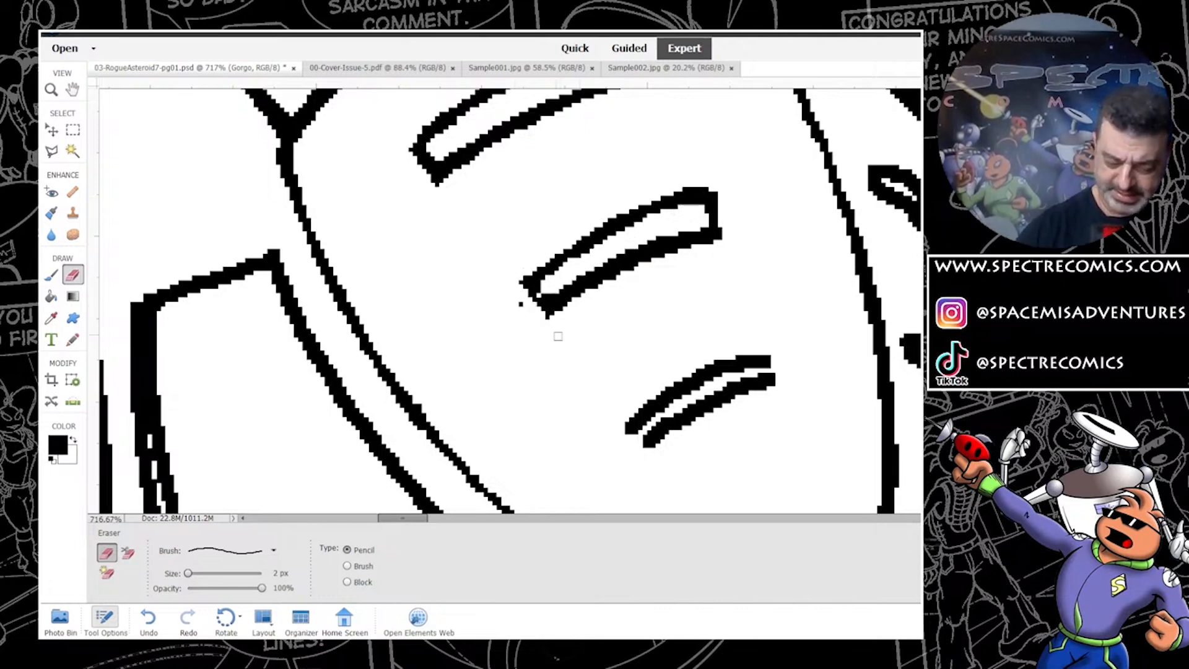
# Step: Redraw the middle chest slot's end and thicken its upper edge with the 2 px Pencil
pyautogui.press('n')
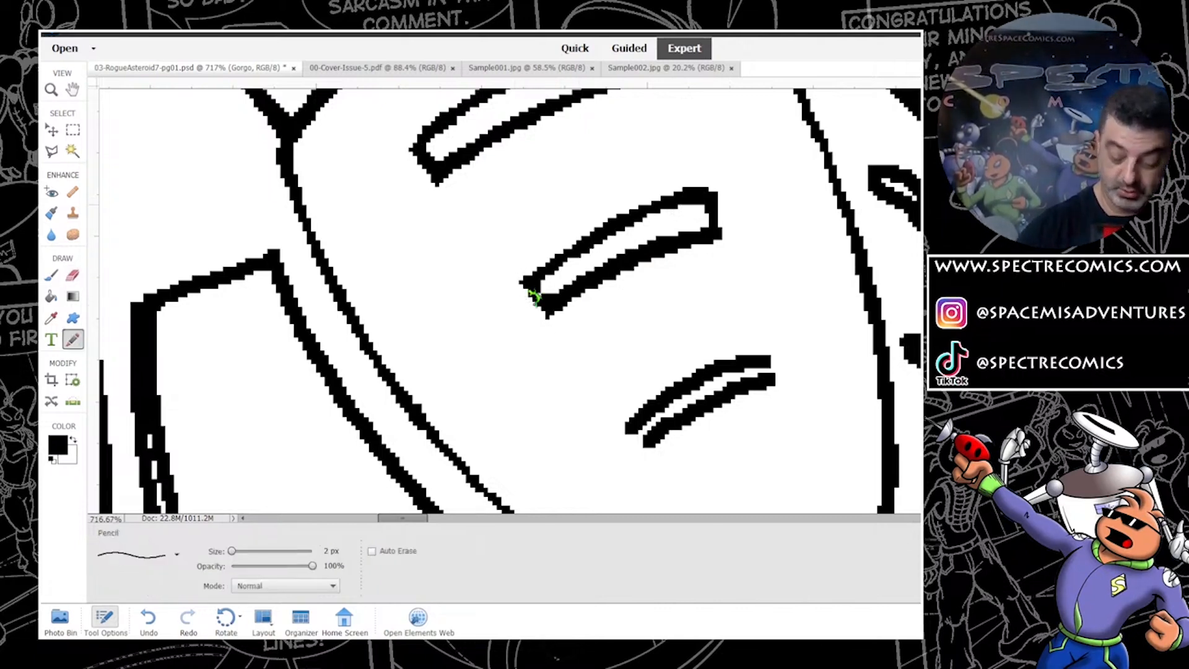
pyautogui.moveTo(523, 281)
pyautogui.mouseDown()
pyautogui.moveTo(620, 216)
pyautogui.moveTo(702, 193)
pyautogui.moveTo(586, 230)
pyautogui.moveTo(703, 176)
pyautogui.mouseUp()
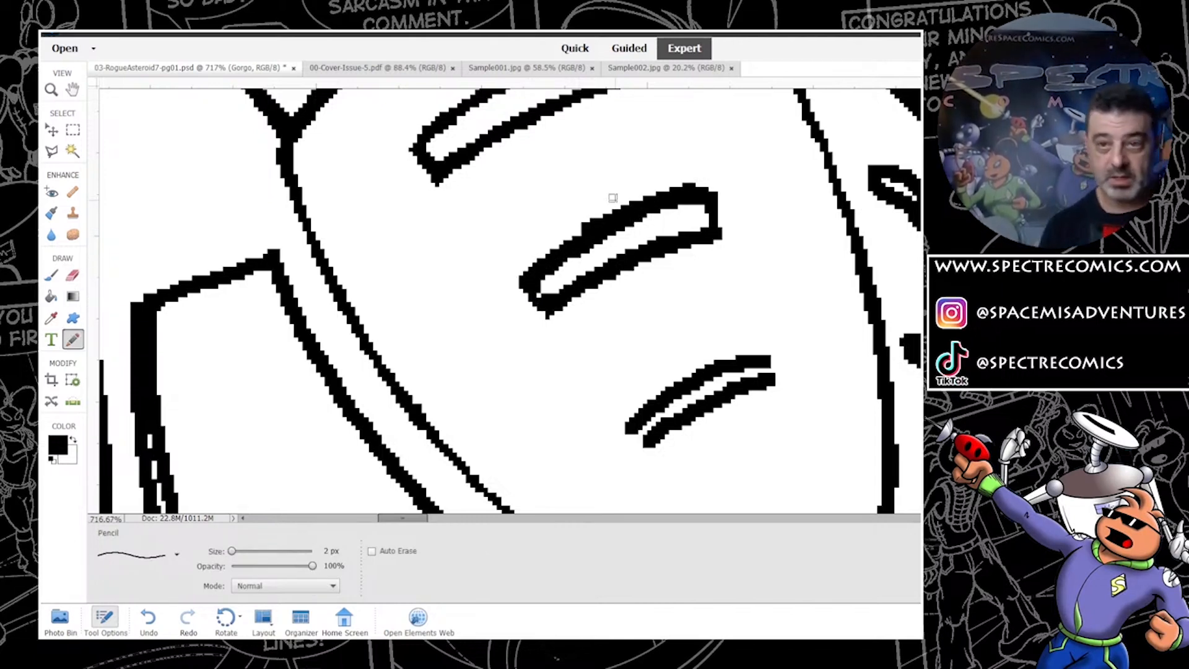
pyautogui.click(73, 274)
# Step: Review the full page, compare the two lower panels, and examine the staff-holding robot figure up close
pyautogui.press('z')
pyautogui.hotkey('ctrl', '0')
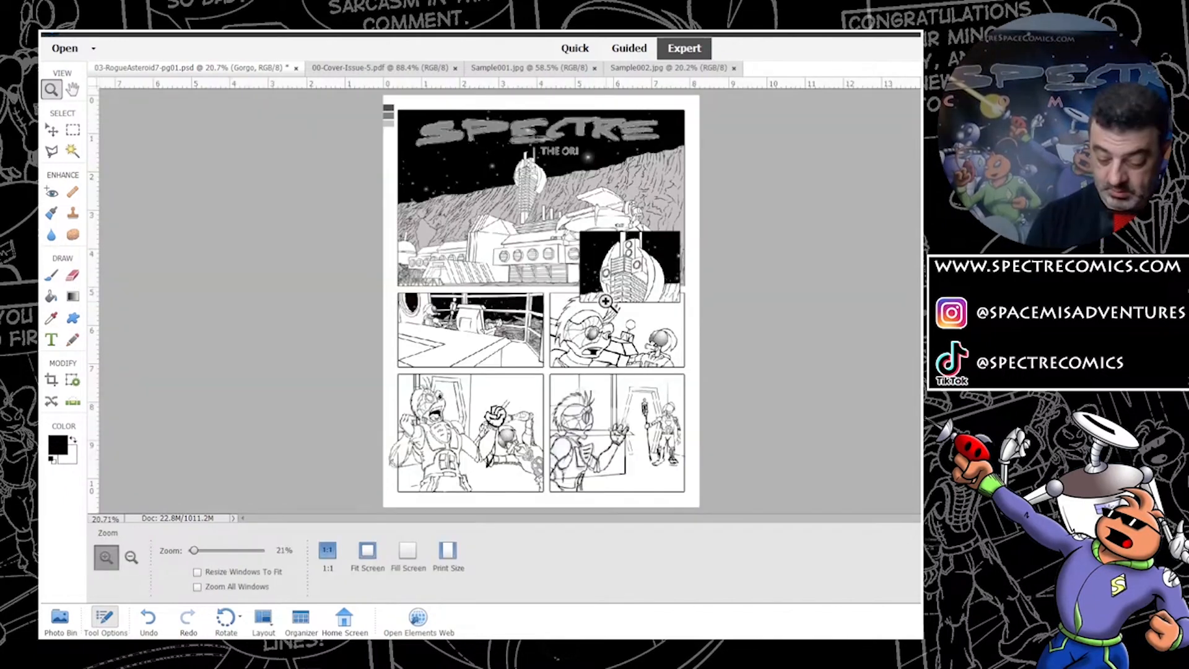
pyautogui.moveTo(404, 395); pyautogui.dragTo(522, 461)
pyautogui.moveTo(774, 396); pyautogui.dragTo(761, 304)
pyautogui.rightClick(760, 314)
pyautogui.click(788, 322)
pyautogui.moveTo(384, 358); pyautogui.dragTo(698, 480)
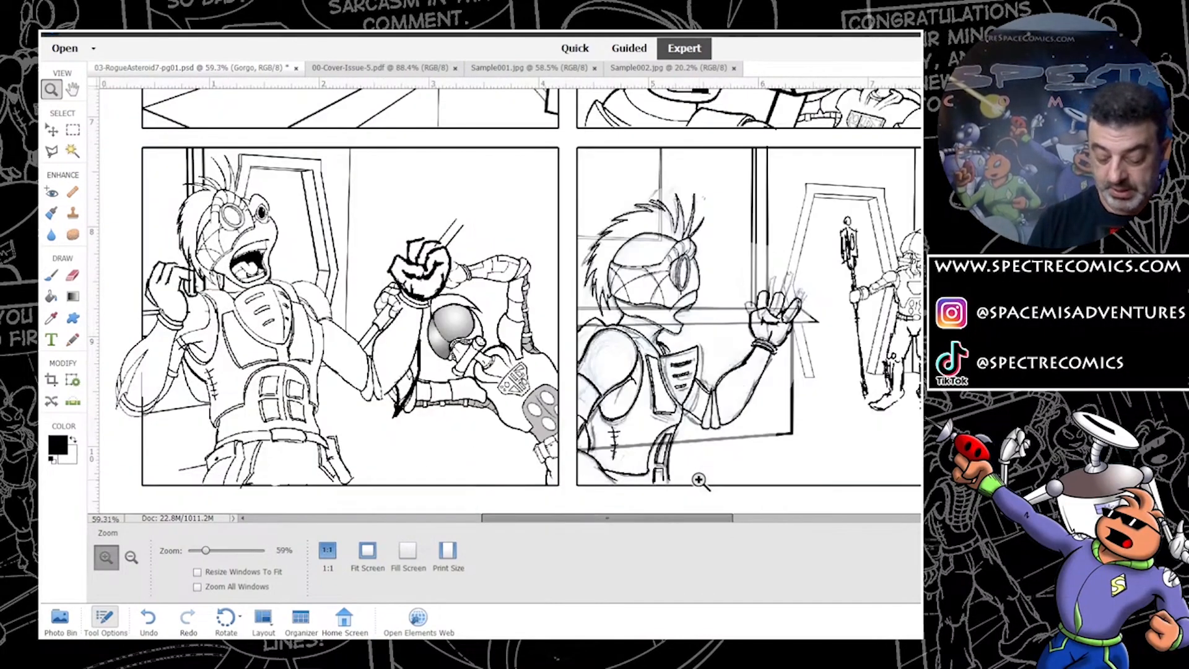
pyautogui.moveTo(828, 358); pyautogui.dragTo(823, 356)
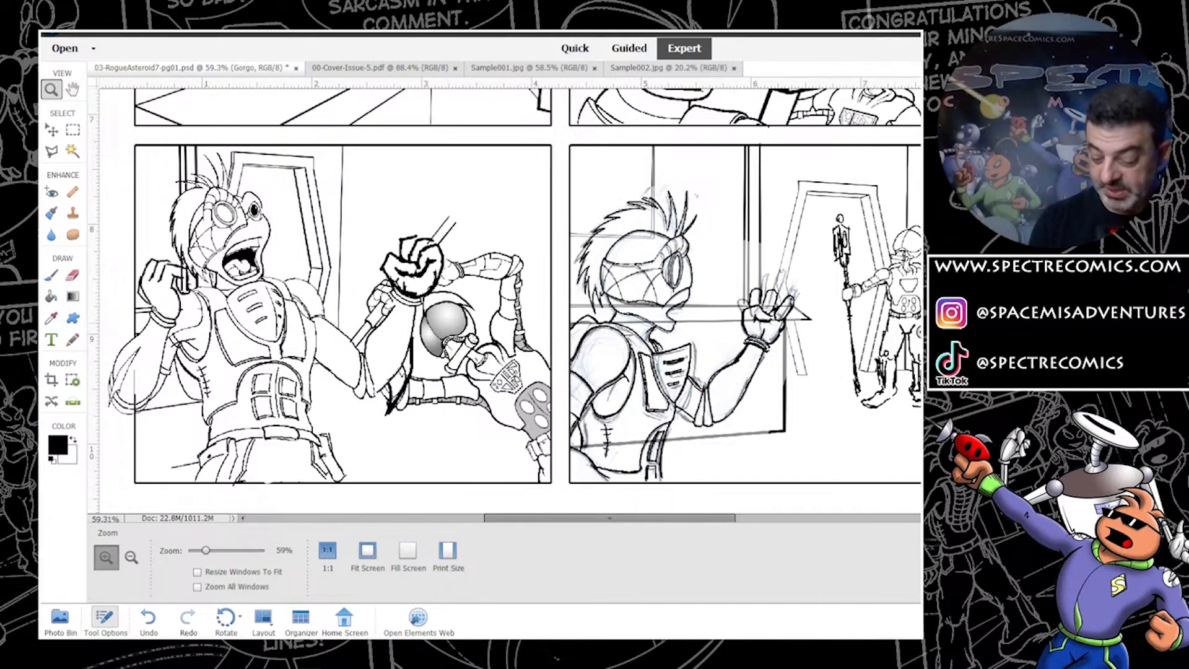
pyautogui.moveTo(836, 209); pyautogui.dragTo(921, 328)
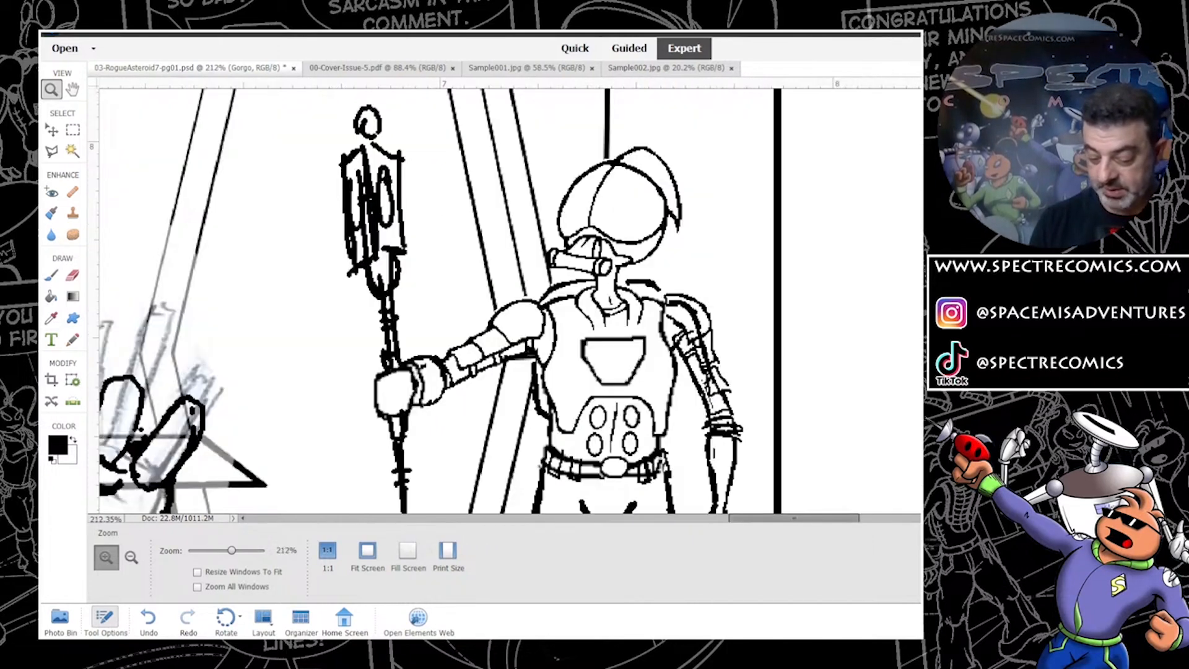
# Step: Examine the staff-holding robot's torso and legs up close, and view the two lower panels side by side
pyautogui.press('space')
pyautogui.moveTo(751, 322); pyautogui.dragTo(747, 255)
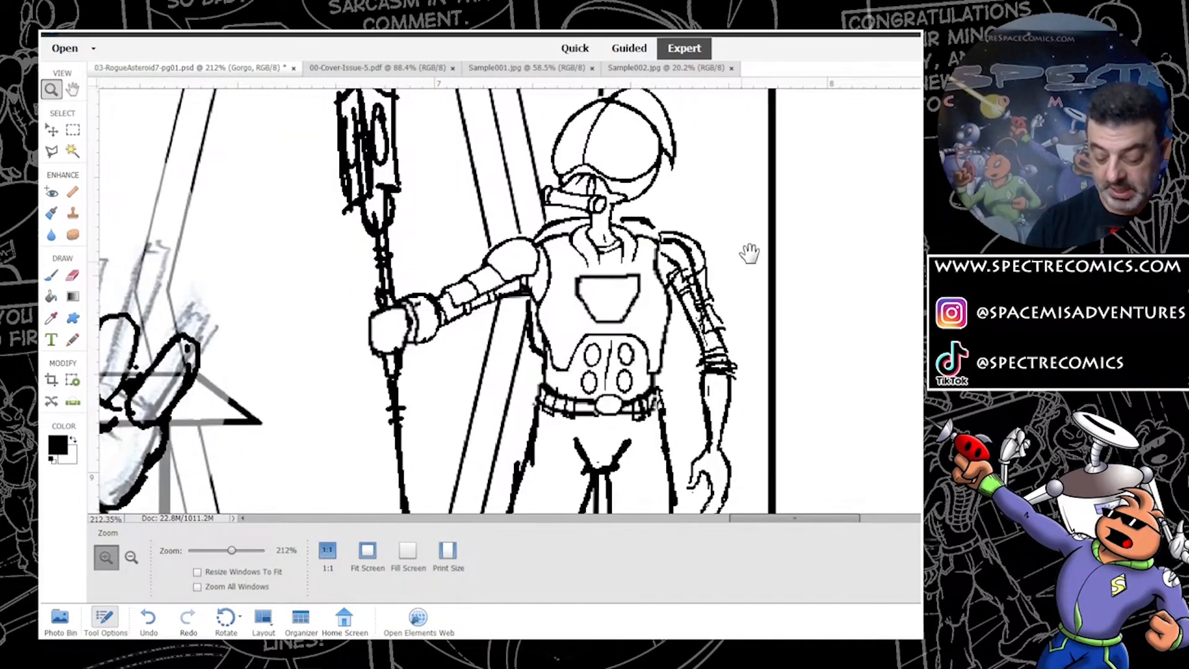
pyautogui.moveTo(720, 402); pyautogui.dragTo(715, 304)
pyautogui.moveTo(735, 377); pyautogui.dragTo(855, 452)
pyautogui.rightClick(544, 271)
pyautogui.click(576, 279)
pyautogui.click(699, 458)
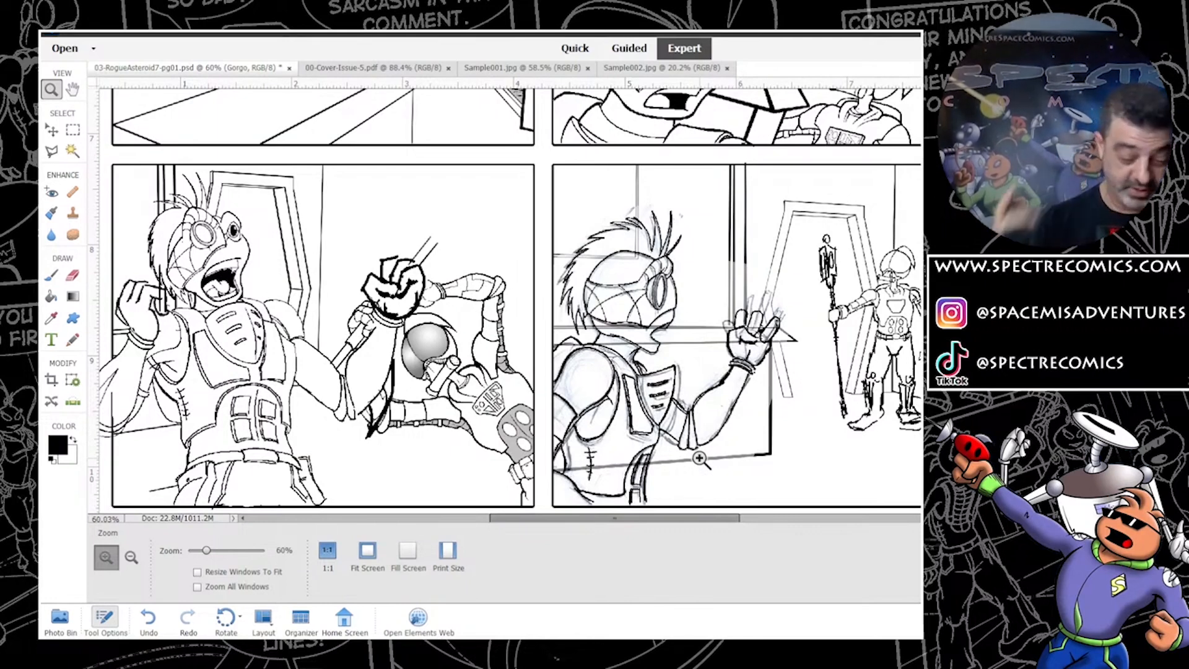
# Step: Thicken the shoulder outline beside the raised wrist cuff in the lower-left panel with the 2 px Pencil, including its bend
pyautogui.moveTo(100, 264); pyautogui.dragTo(243, 400)
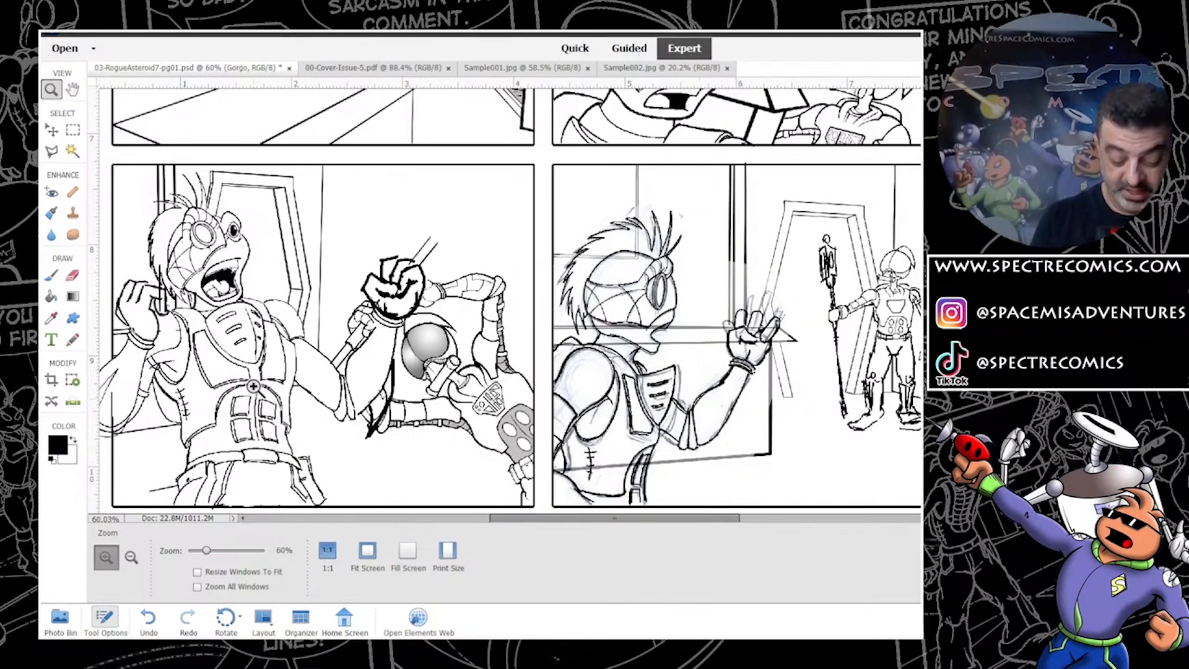
pyautogui.hotkey('ctrl', '=')
pyautogui.press('n')
pyautogui.moveTo(371, 468); pyautogui.dragTo(415, 438)
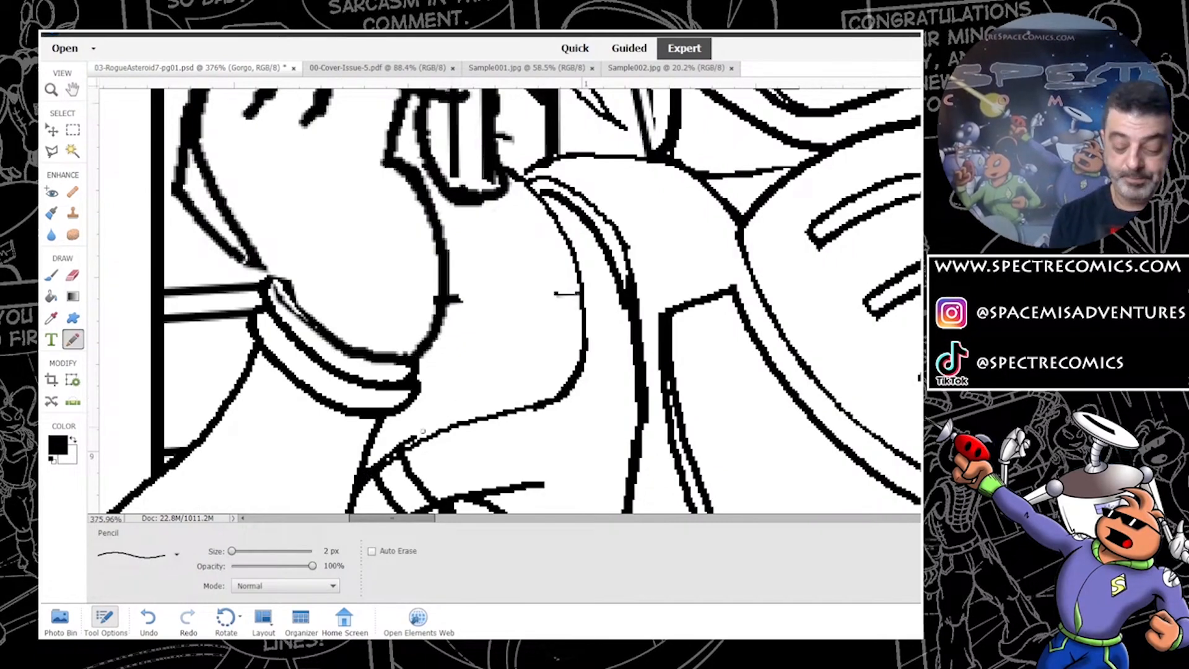
pyautogui.moveTo(545, 403); pyautogui.dragTo(416, 430)
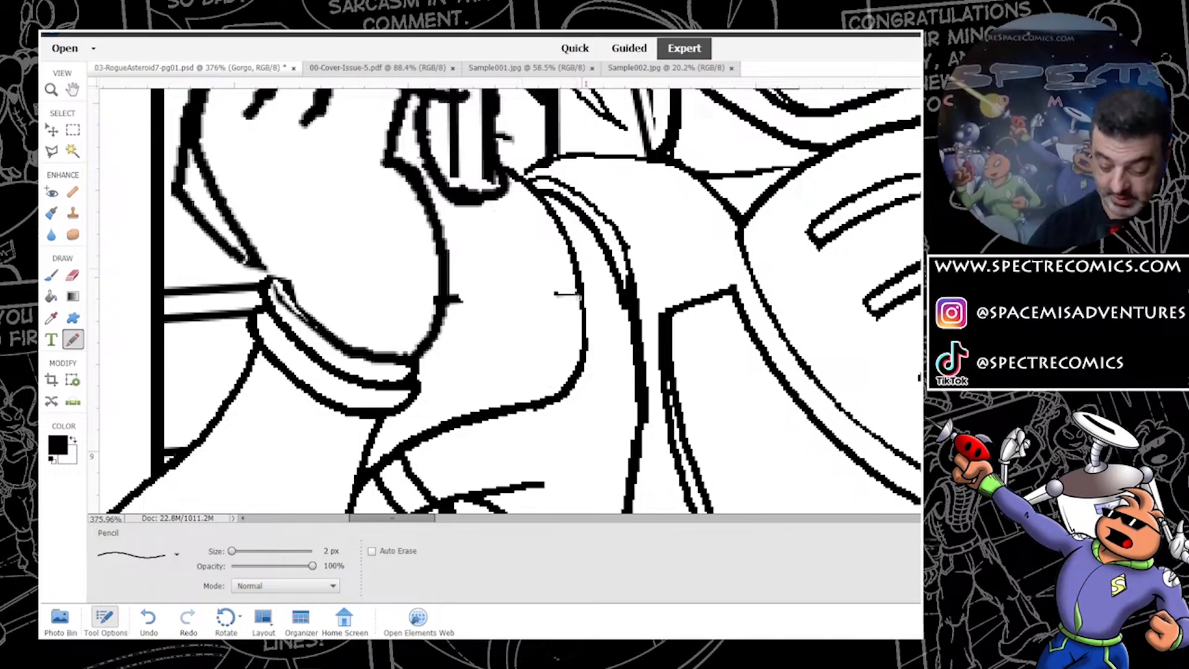
pyautogui.moveTo(581, 296); pyautogui.dragTo(571, 379)
# Step: Paint out the stray tick beside the raised hand in white, and fill the cuff's upper edge in black with the 2 px Pencil
pyautogui.click(72, 439)
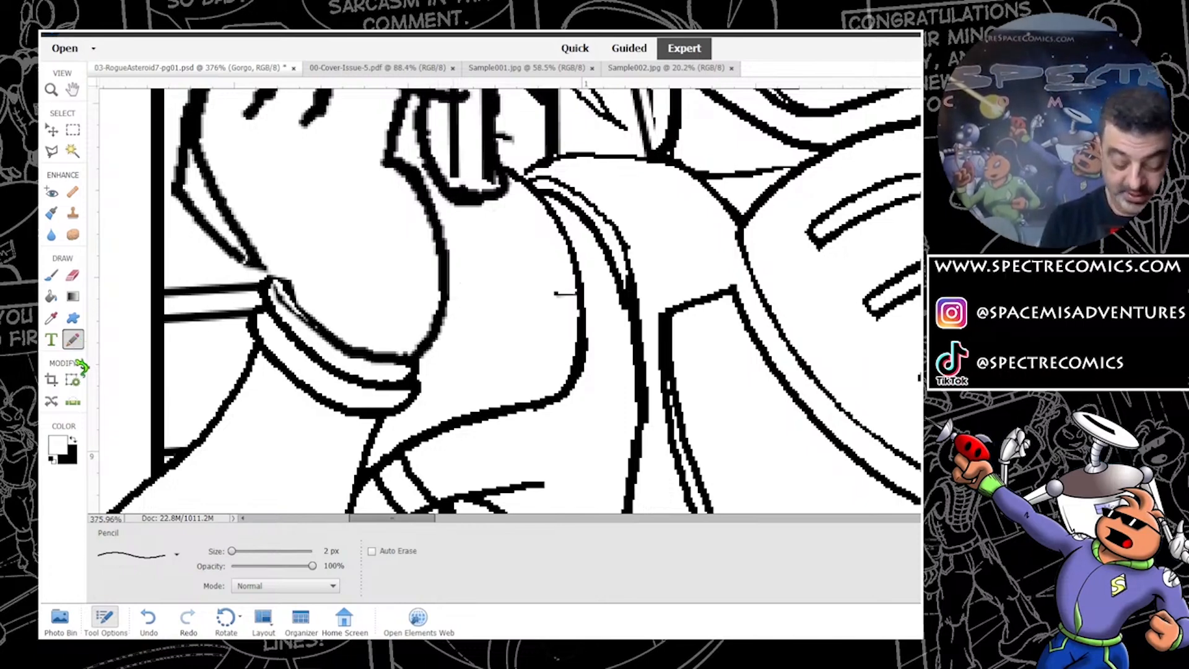
pyautogui.hotkey('ctrl', 'z')
pyautogui.press('x')
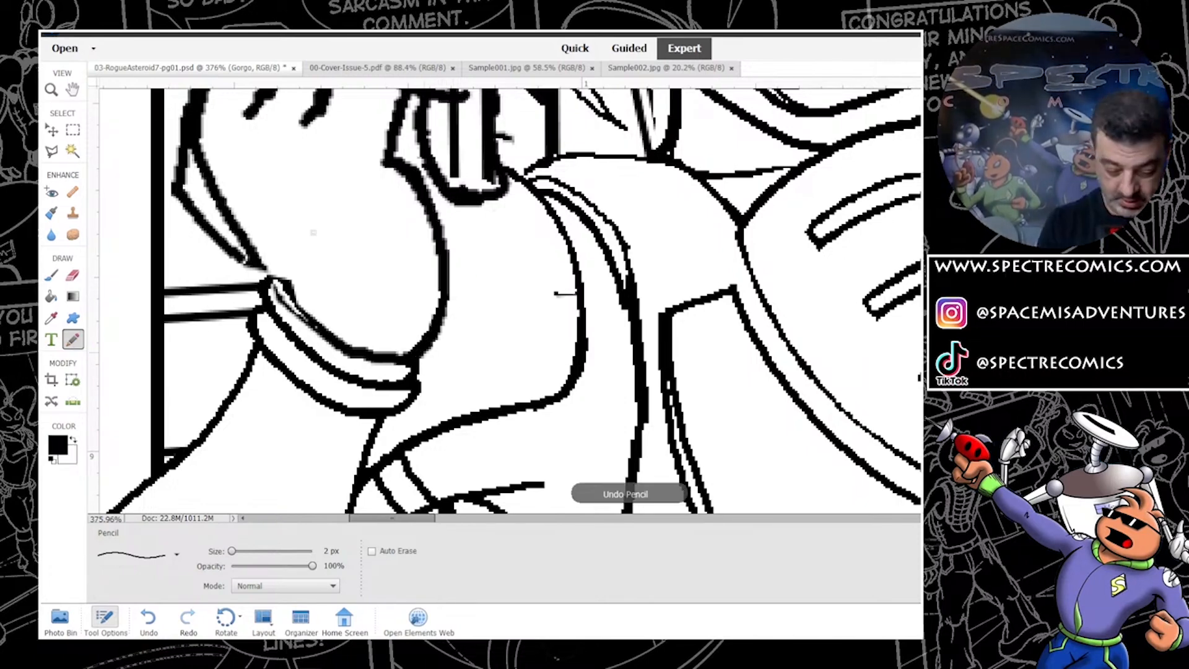
pyautogui.moveTo(290, 303)
pyautogui.mouseDown()
pyautogui.moveTo(280, 284)
pyautogui.moveTo(303, 313)
pyautogui.mouseUp()
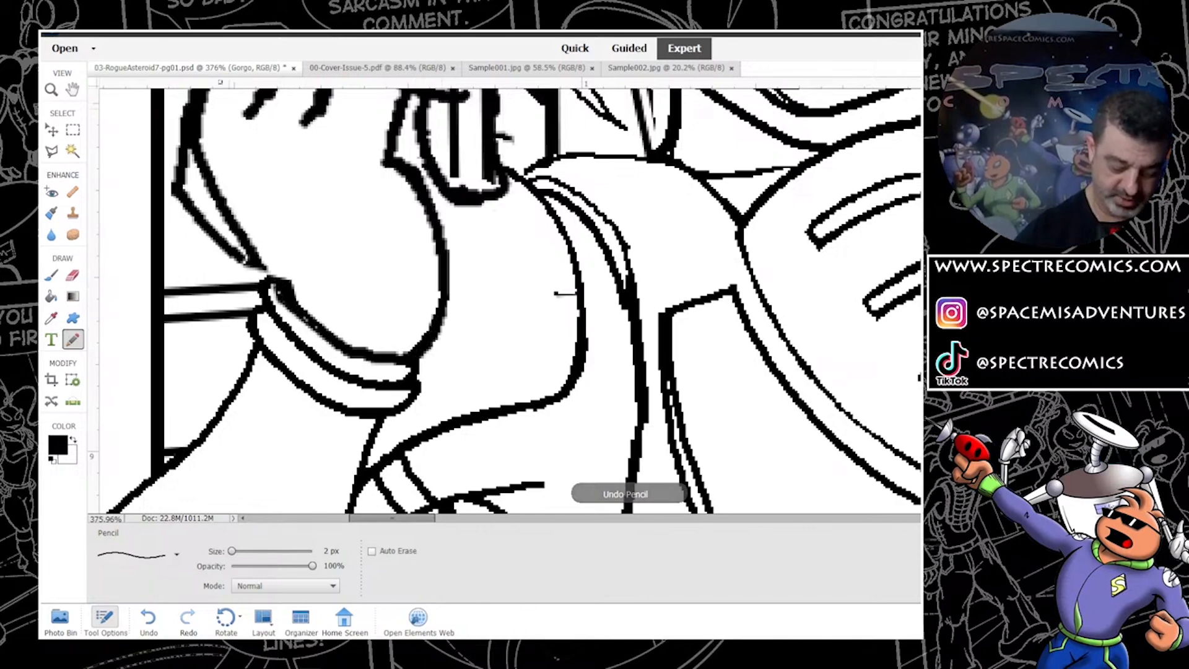
# Step: Review the full page and examine the inked figures in the lower-left panel
pyautogui.click(56, 88)
pyautogui.rightClick(441, 275)
pyautogui.click(472, 283)
pyautogui.moveTo(388, 375); pyautogui.dragTo(536, 471)
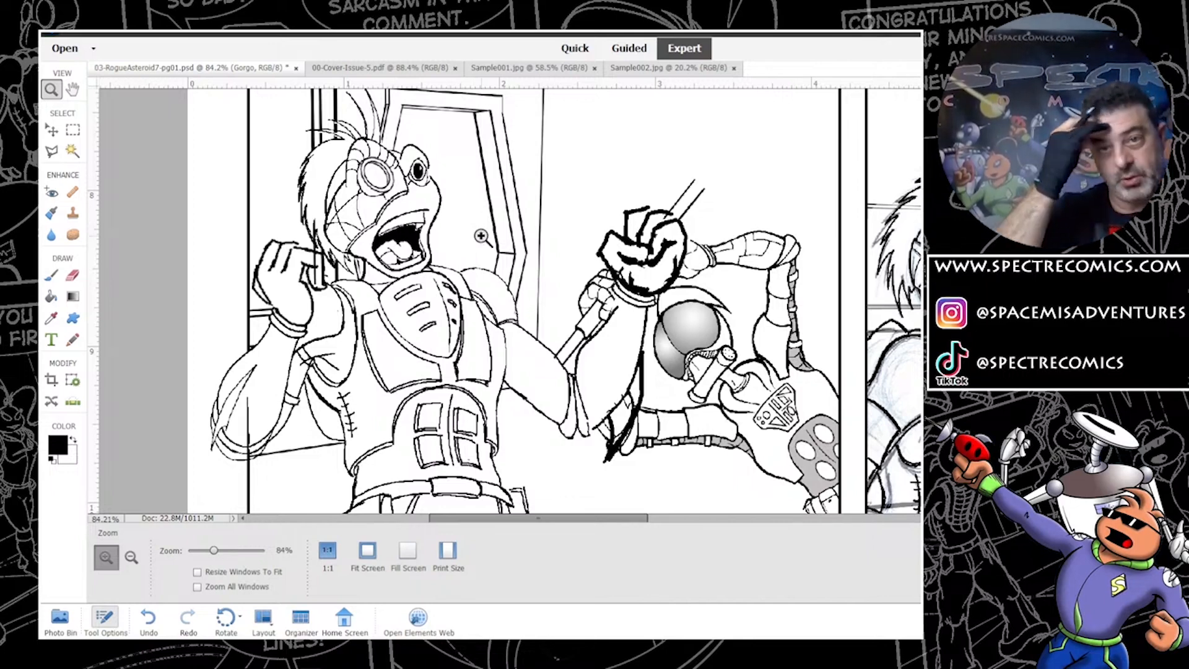
pyautogui.click(51, 129)
pyautogui.click(52, 89)
pyautogui.rightClick(404, 251)
pyautogui.click(440, 260)
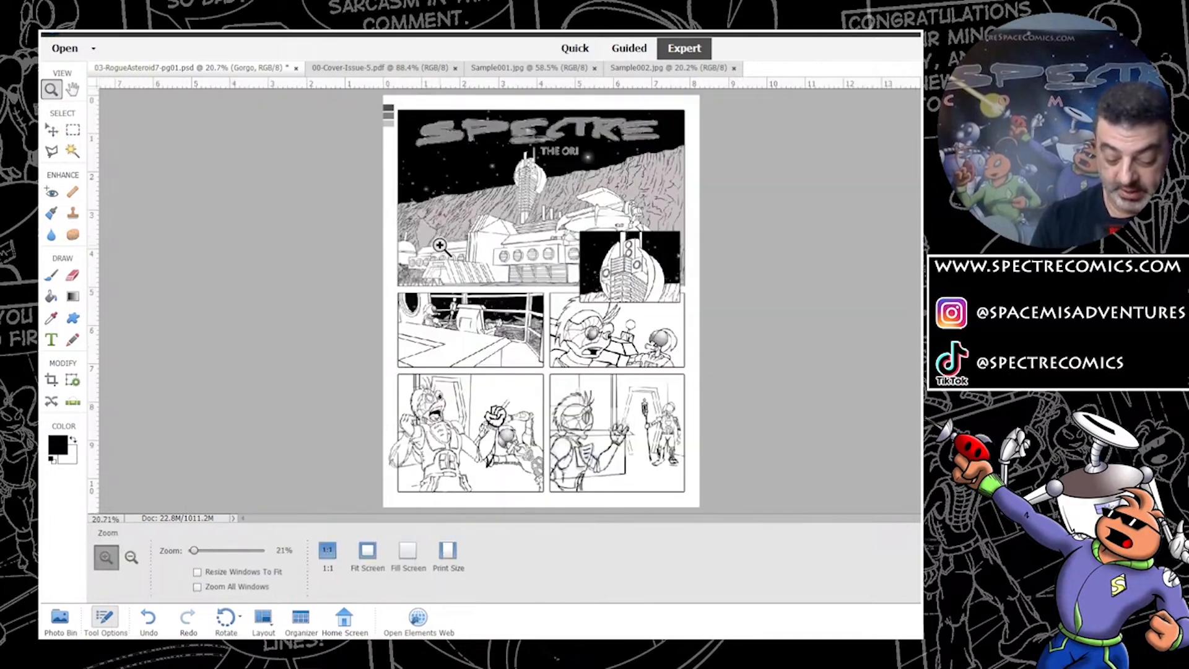
pyautogui.moveTo(379, 379); pyautogui.dragTo(562, 483)
# Step: Select the screaming character in the lower-left panel and try scaling the artwork down proportionally to about 86.6%
pyautogui.press('m')
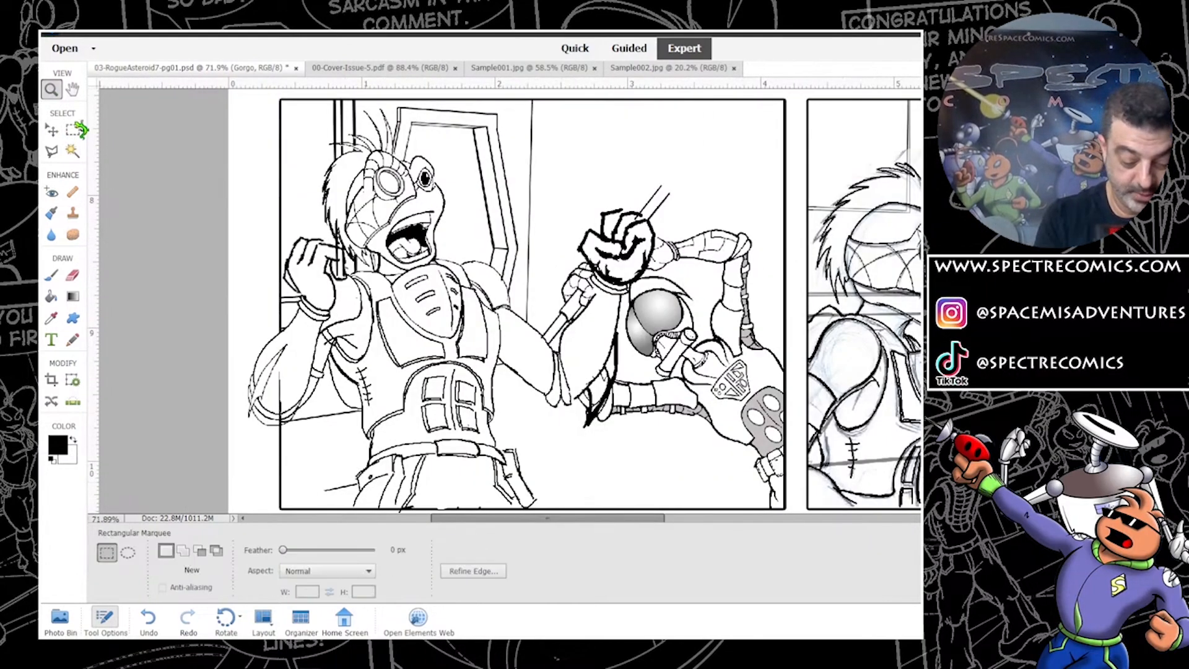
pyautogui.moveTo(238, 123); pyautogui.dragTo(635, 515)
pyautogui.click(54, 129)
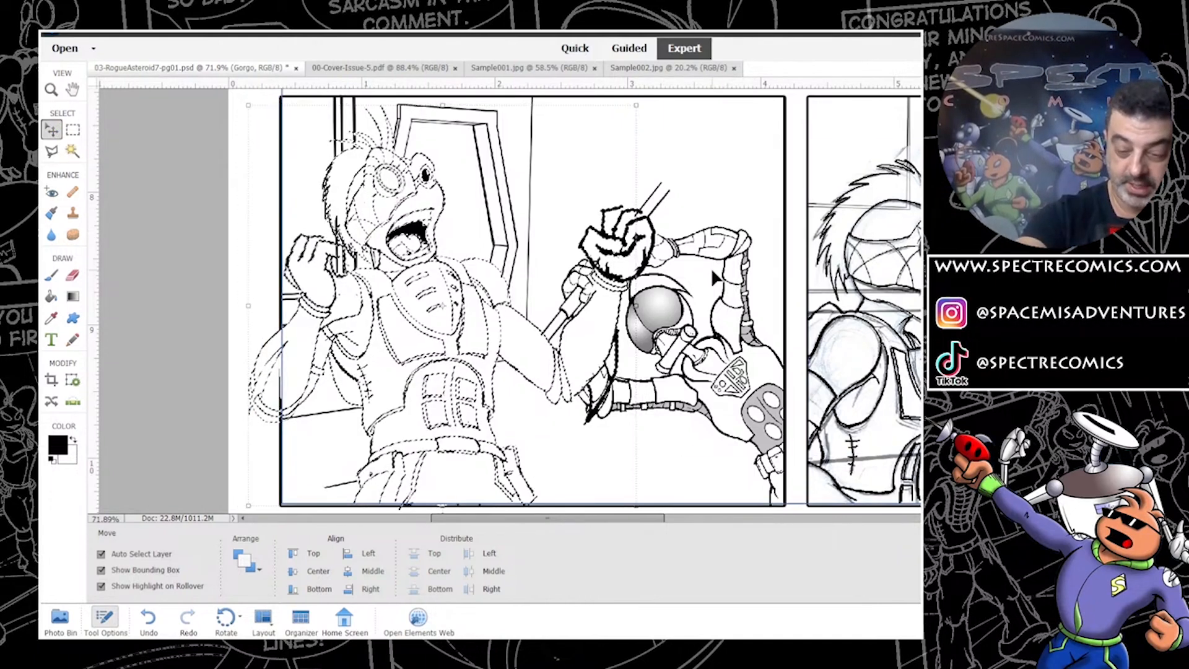
pyautogui.moveTo(633, 106); pyautogui.dragTo(610, 143)
pyautogui.moveTo(652, 107); pyautogui.dragTo(596, 181)
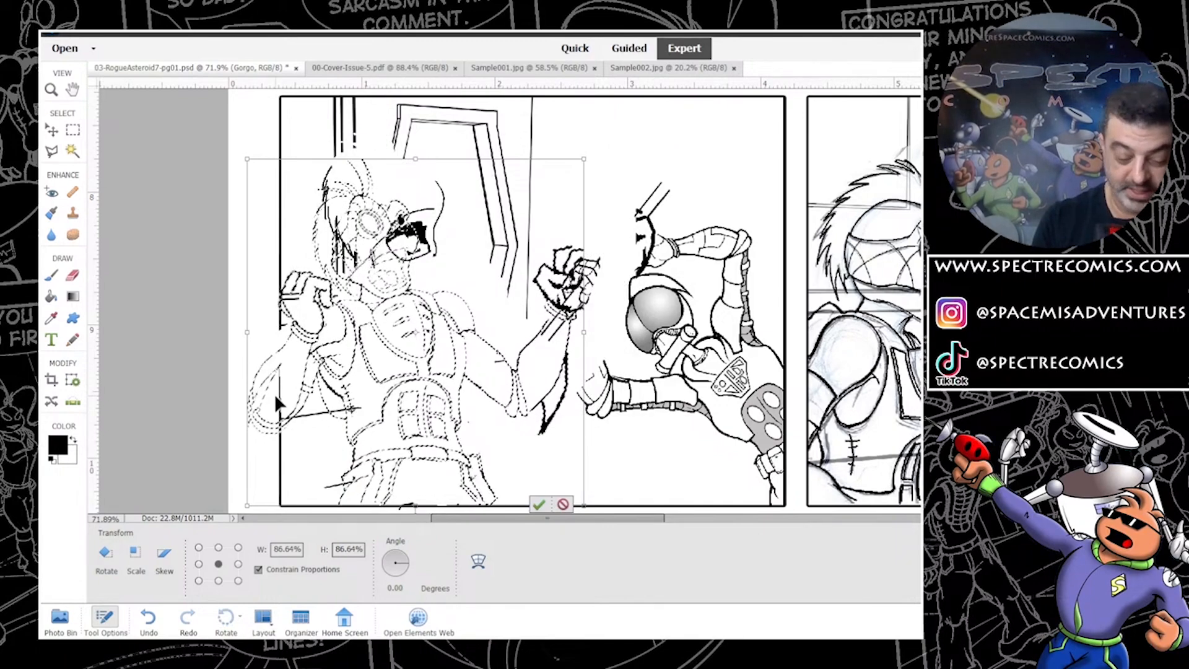
pyautogui.rightClick(630, 201)
pyautogui.press('Escape')
pyautogui.press('Escape')
pyautogui.rightClick(617, 234)
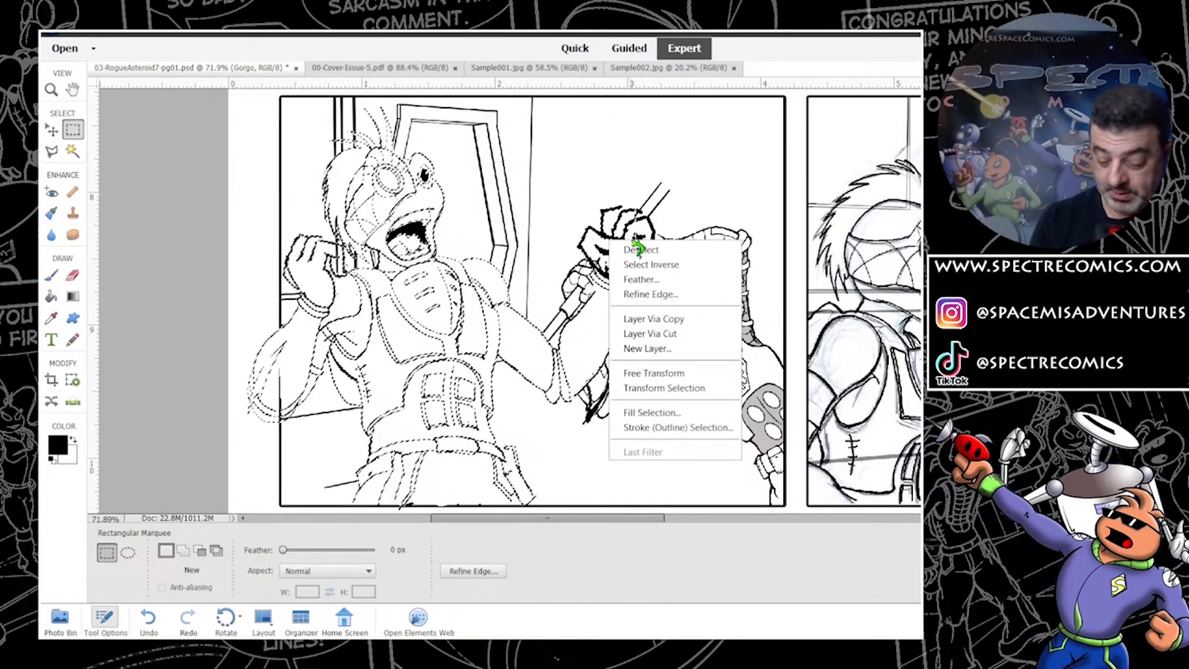
pyautogui.click(636, 241)
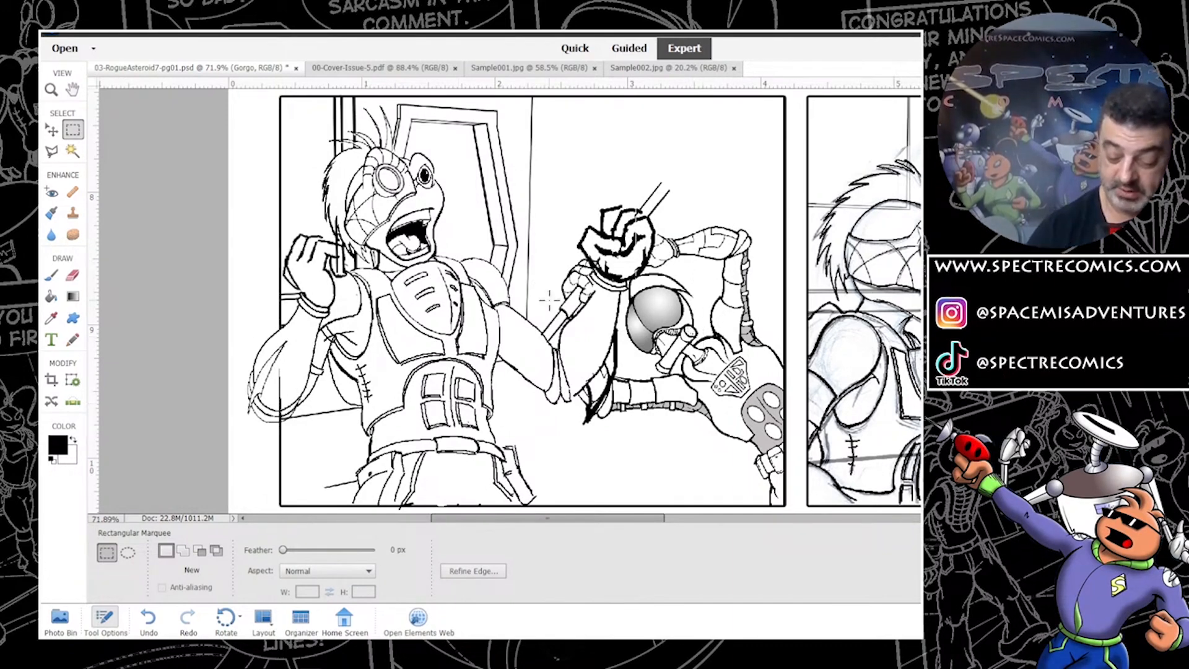
# Step: Examine the screaming character's head, open mouth and tongue inks up close
pyautogui.click(59, 89)
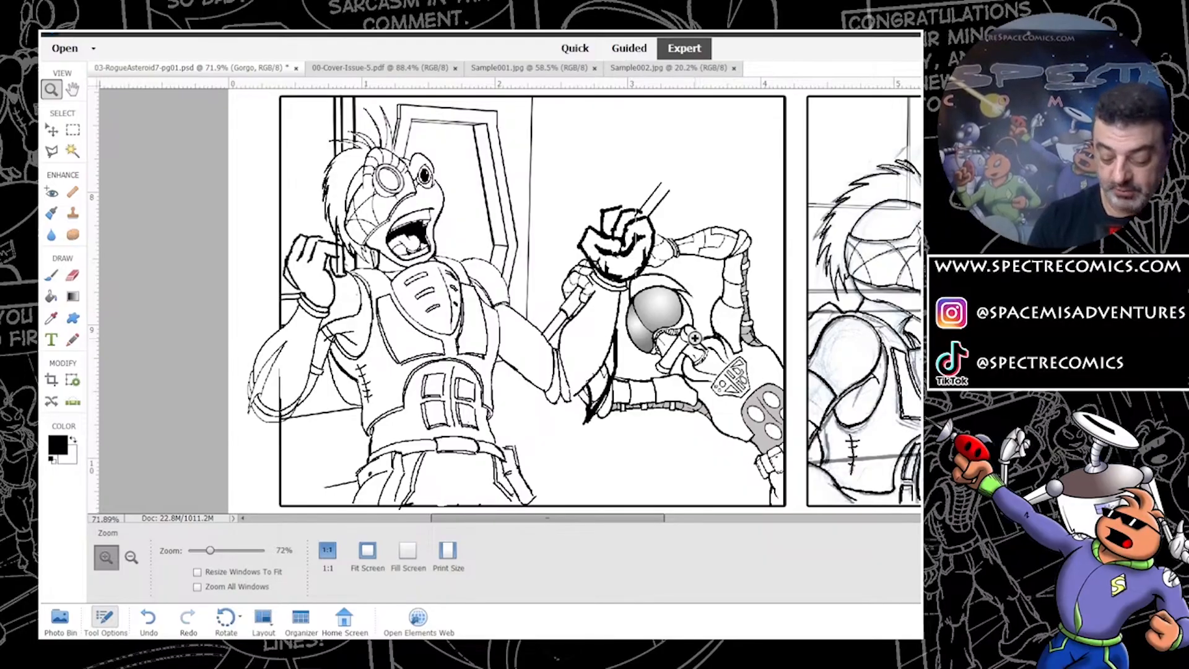
pyautogui.moveTo(759, 309); pyautogui.dragTo(493, 302)
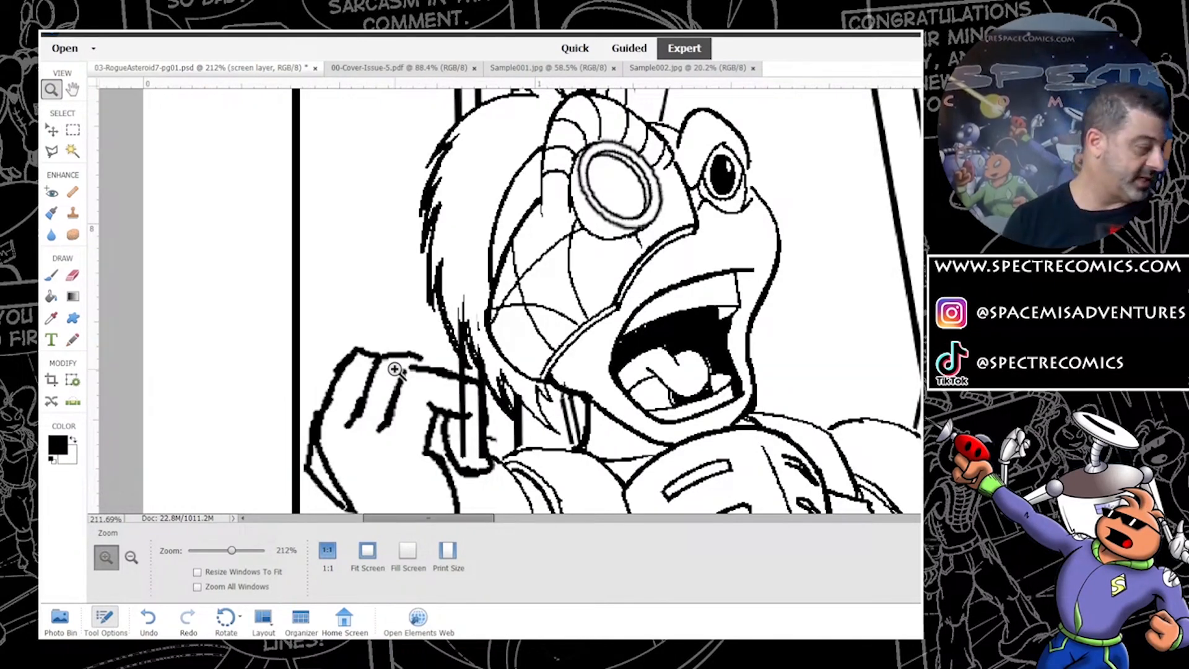
pyautogui.moveTo(816, 372); pyautogui.dragTo(846, 417)
pyautogui.press('space')
pyautogui.scroll(1, 692, 243)
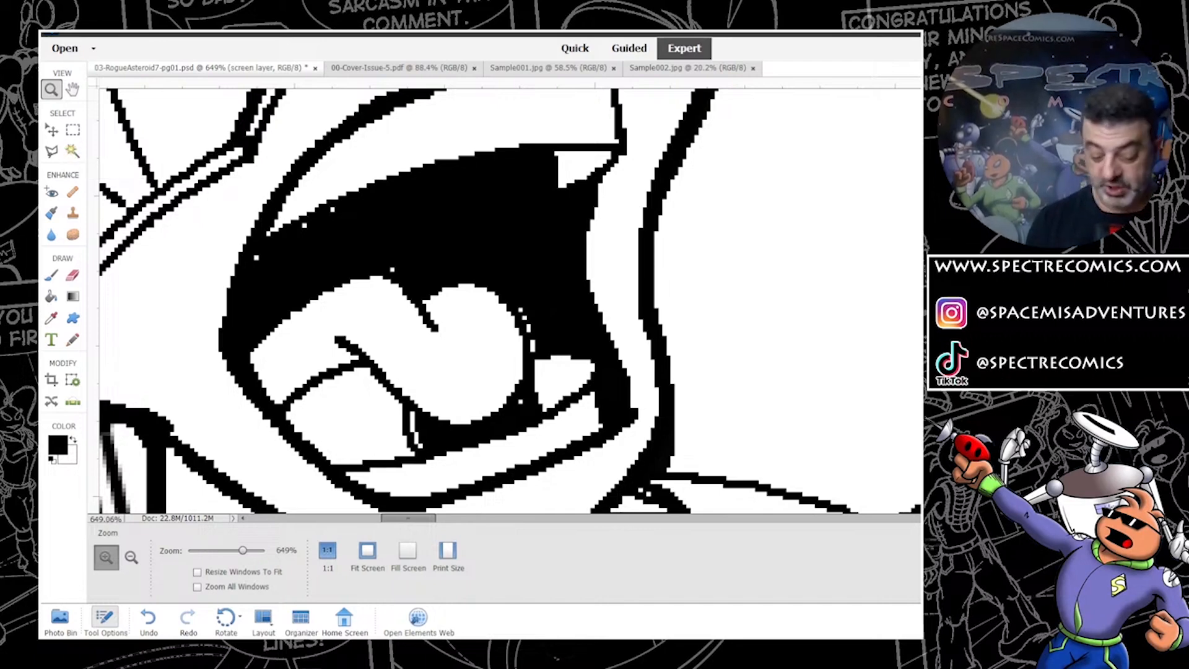
pyautogui.click(60, 130)
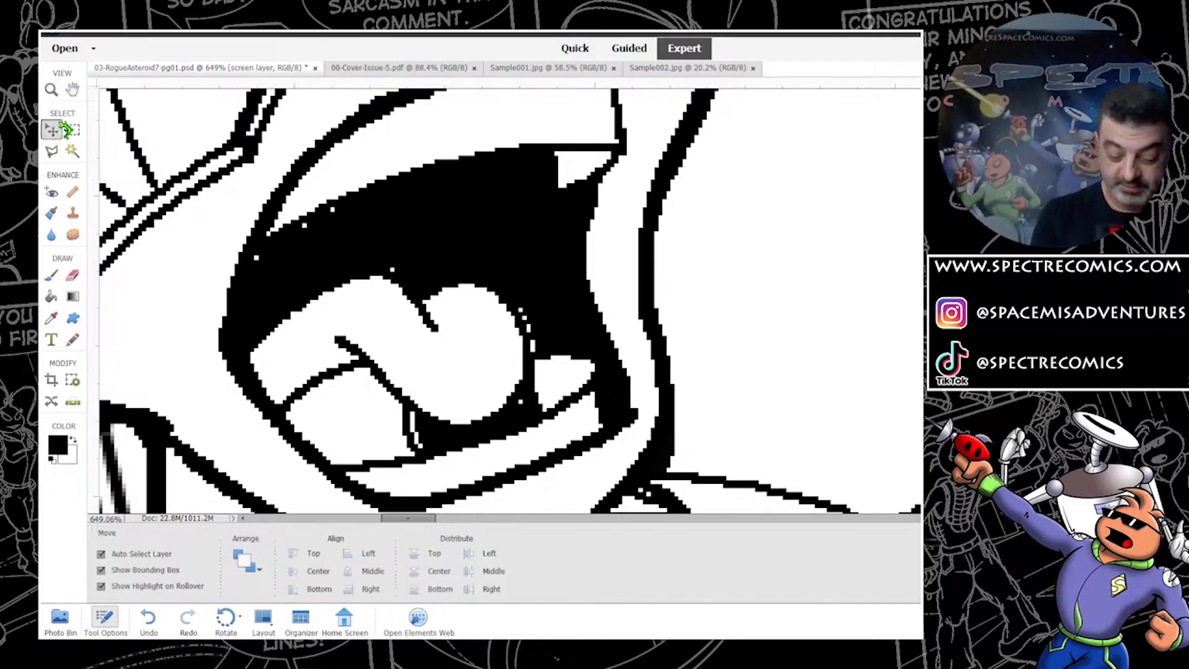
pyautogui.moveTo(489, 219)
pyautogui.mouseDown()
pyautogui.moveTo(778, 308)
pyautogui.moveTo(645, 217)
pyautogui.moveTo(500, 217)
pyautogui.mouseUp()
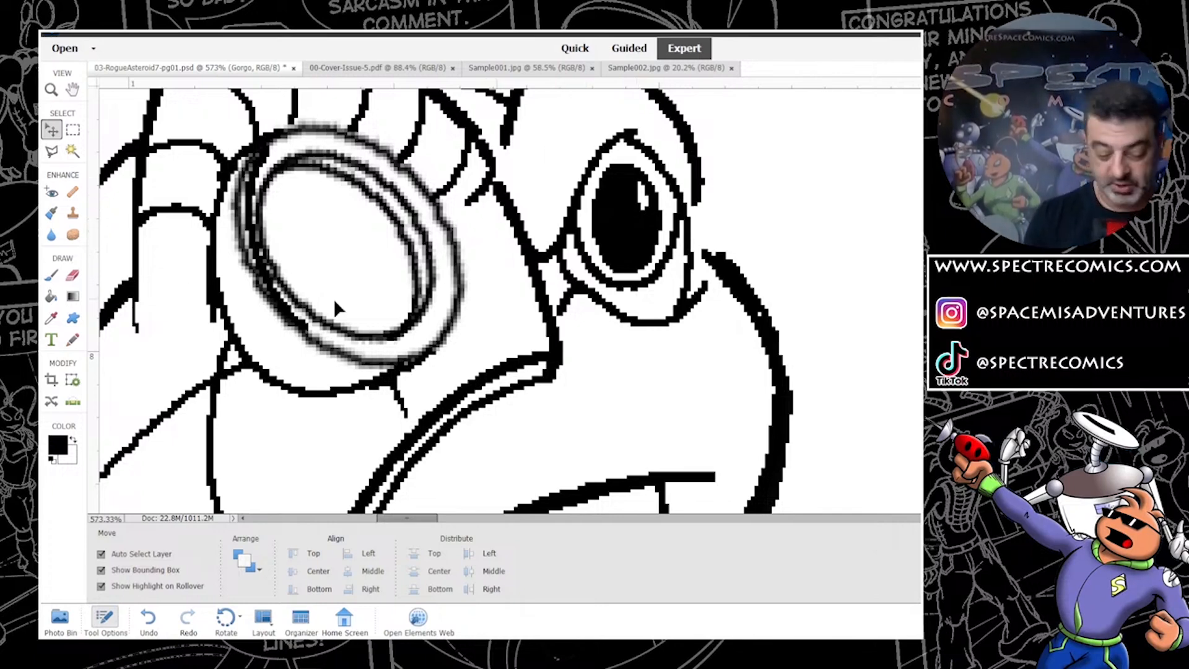
# Step: Examine the second-row left panel up close, including the round window and the robot holding the staff
pyautogui.click(54, 90)
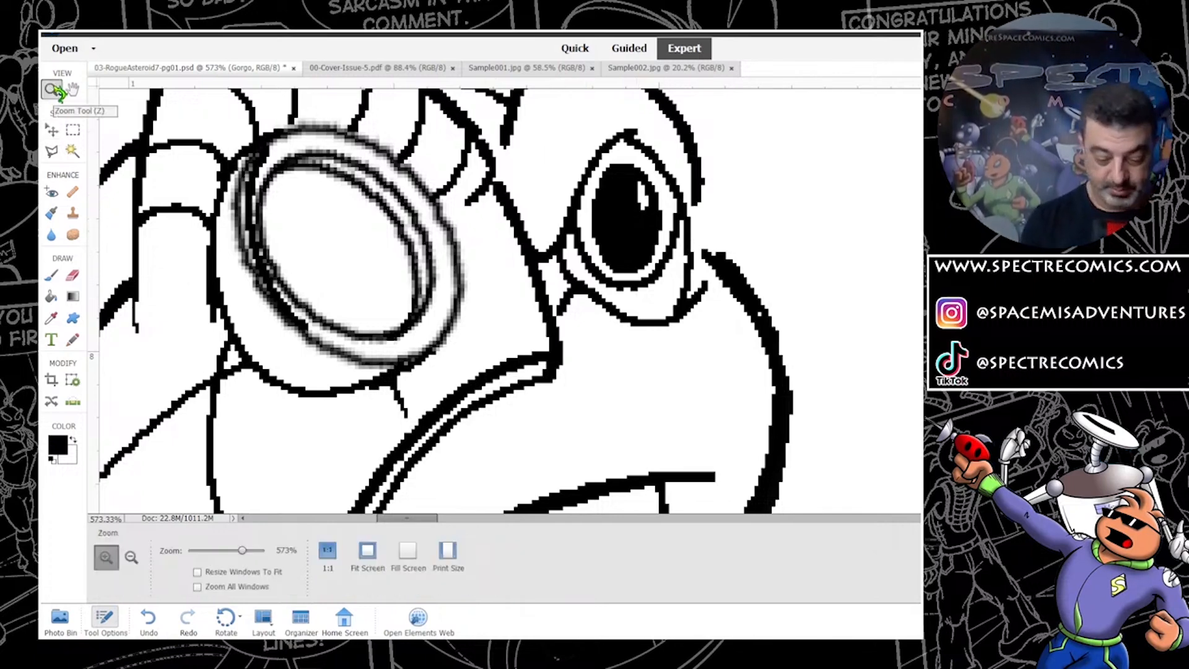
pyautogui.rightClick(426, 267)
pyautogui.click(464, 274)
pyautogui.moveTo(385, 277); pyautogui.dragTo(576, 360)
pyautogui.moveTo(183, 239); pyautogui.dragTo(504, 321)
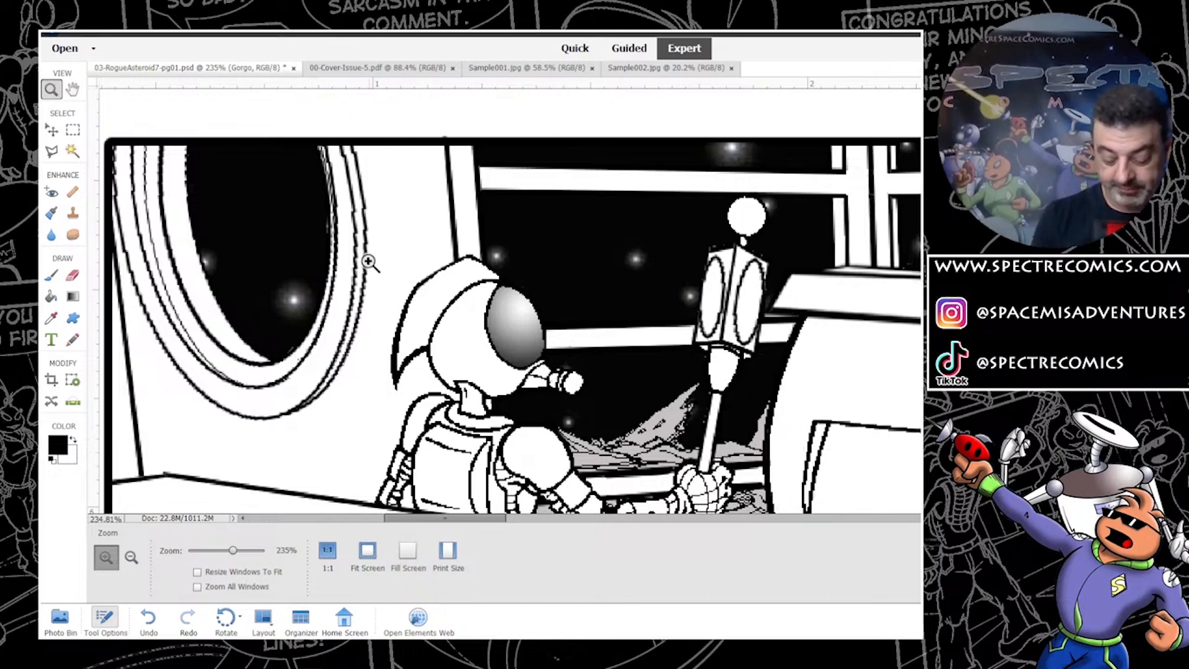
pyautogui.press('space')
pyautogui.moveTo(627, 438); pyautogui.dragTo(585, 294)
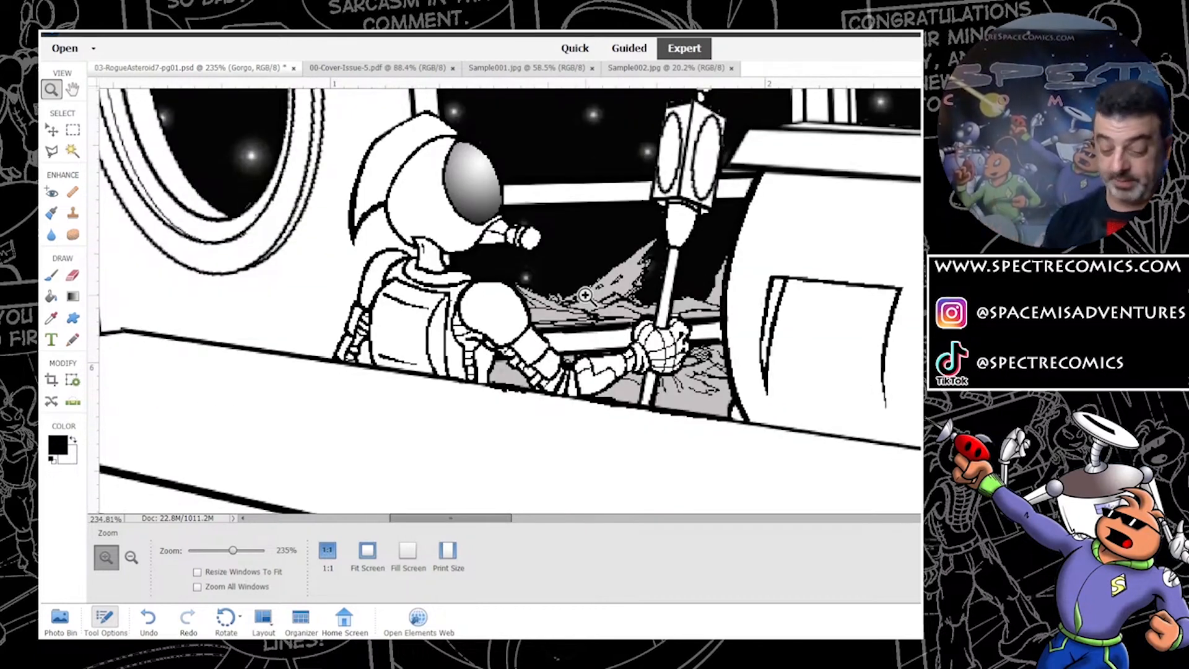
pyautogui.rightClick(379, 272)
pyautogui.click(421, 304)
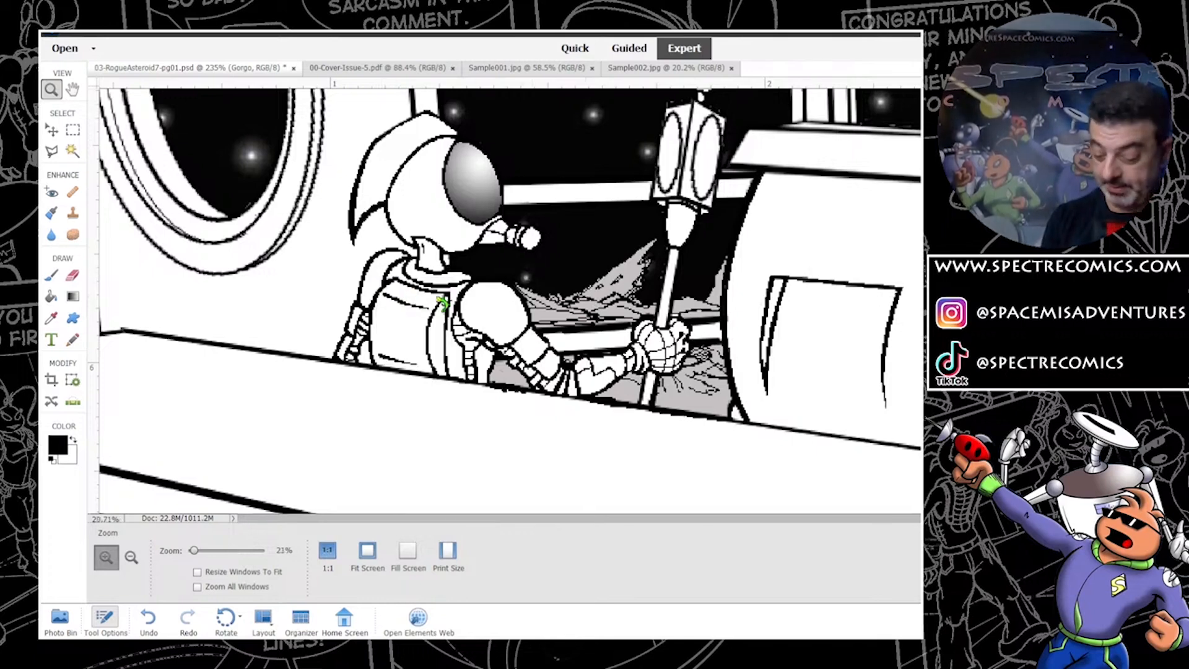
pyautogui.moveTo(386, 283); pyautogui.dragTo(577, 377)
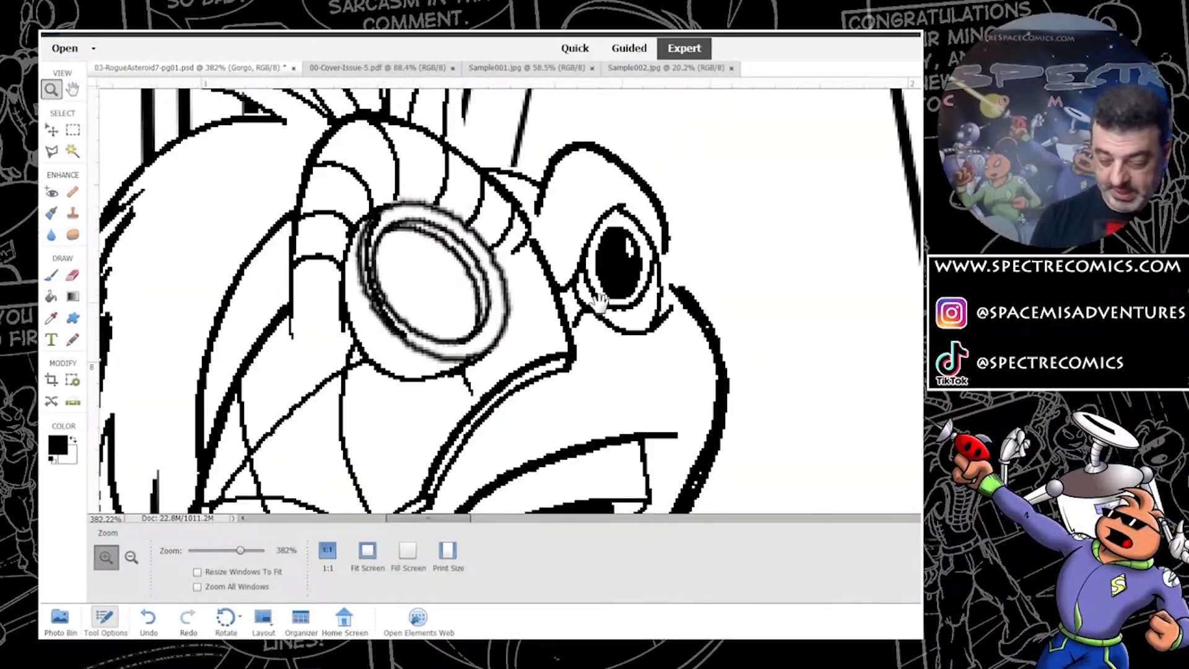
# Step: Trim the fuzzy grey pixels along the inner edge of the screaming character's goggle lens with the 2 px Eraser
pyautogui.moveTo(599, 303); pyautogui.dragTo(556, 310)
pyautogui.moveTo(205, 213); pyautogui.dragTo(419, 368)
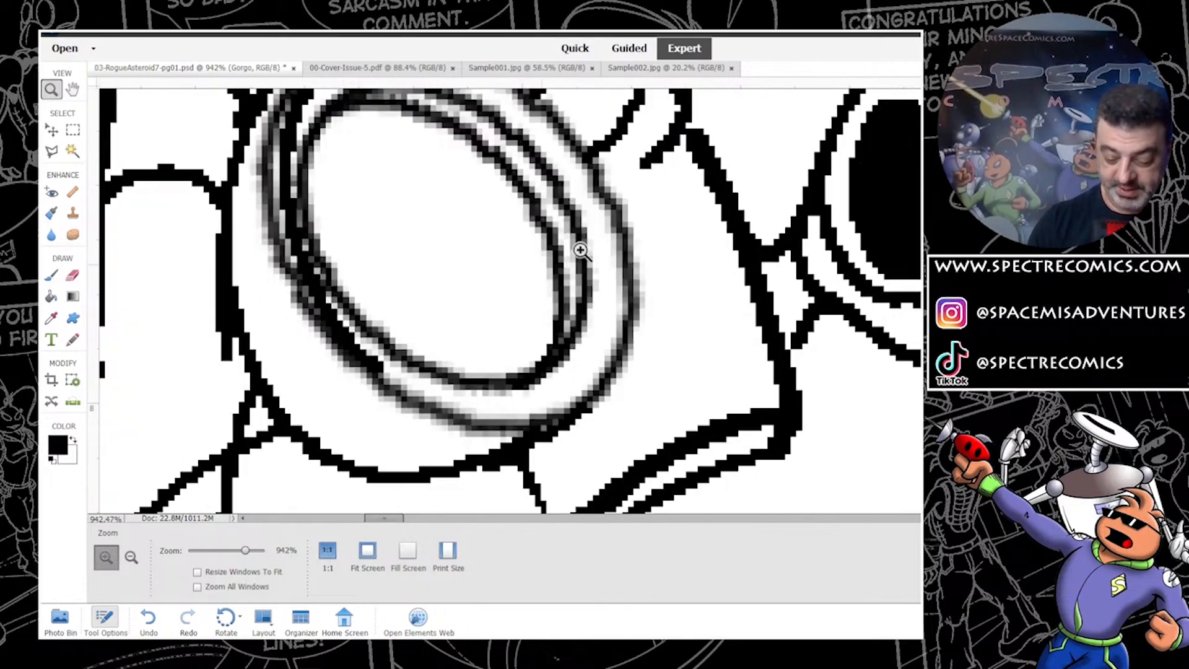
pyautogui.rightClick(576, 322)
pyautogui.click(588, 389)
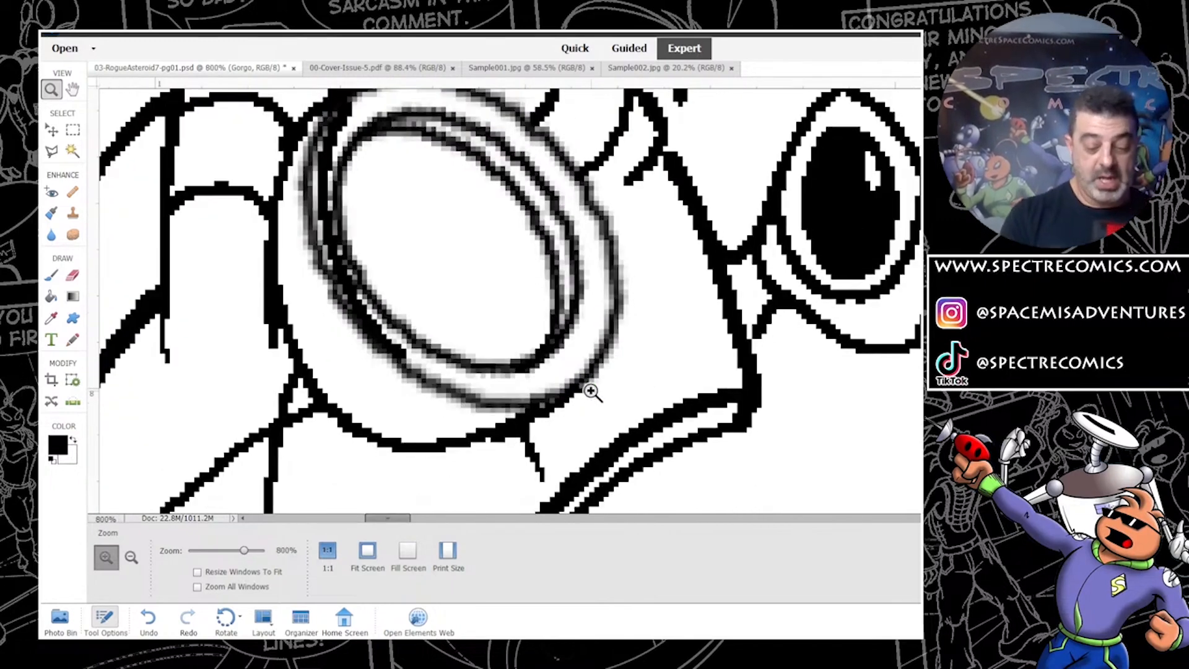
pyautogui.scroll(3, 622, 247)
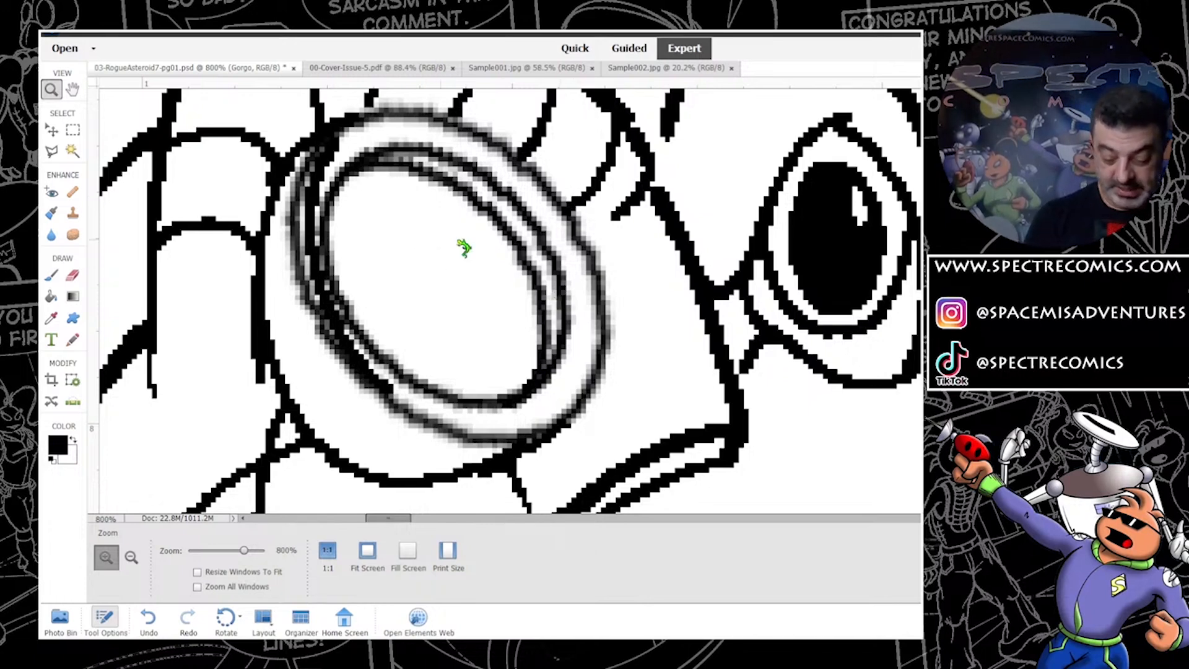
pyautogui.hotkey('ctrl', '0')
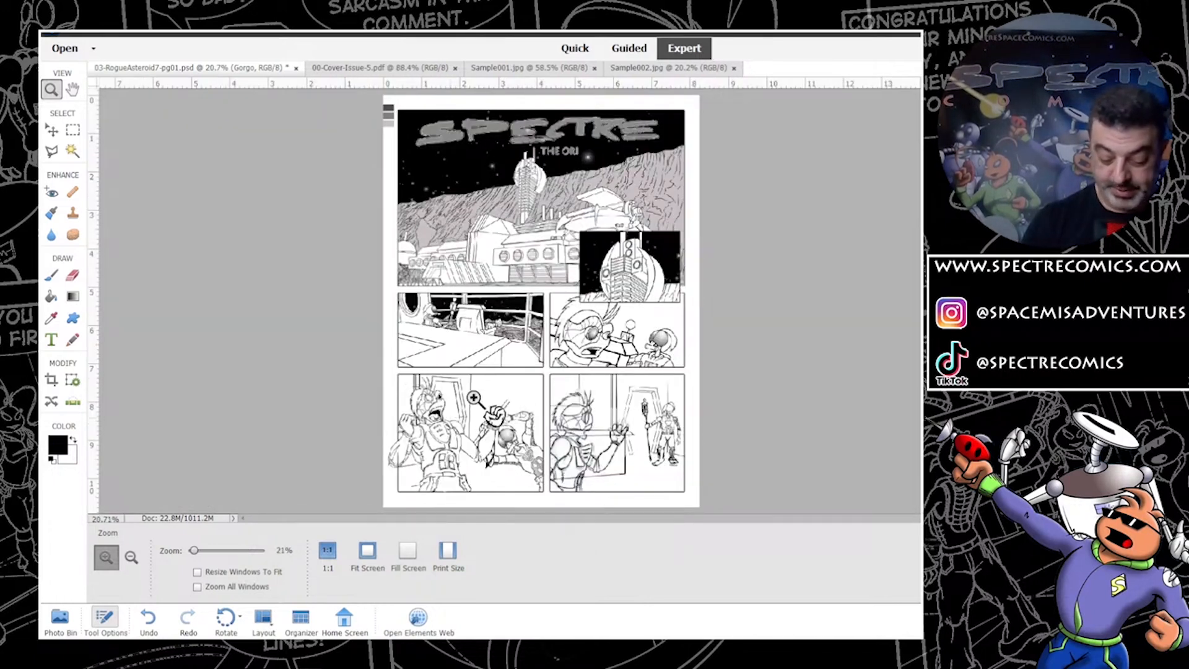
pyautogui.moveTo(400, 376); pyautogui.dragTo(470, 415)
pyautogui.moveTo(384, 231); pyautogui.dragTo(537, 358)
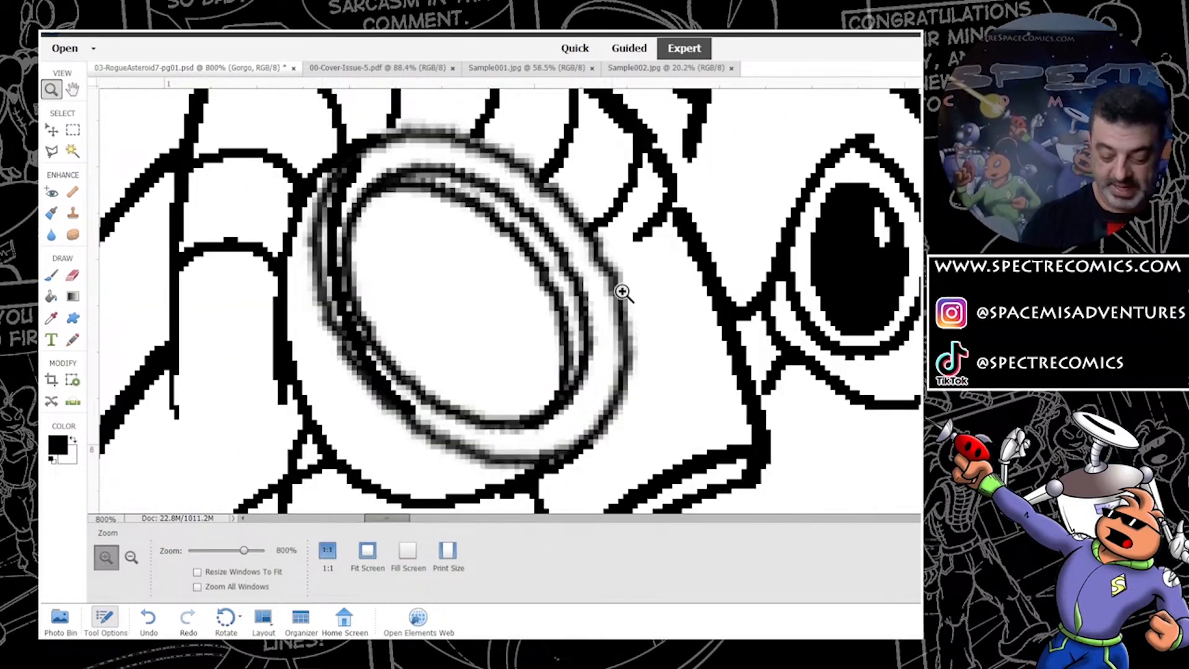
pyautogui.click(73, 275)
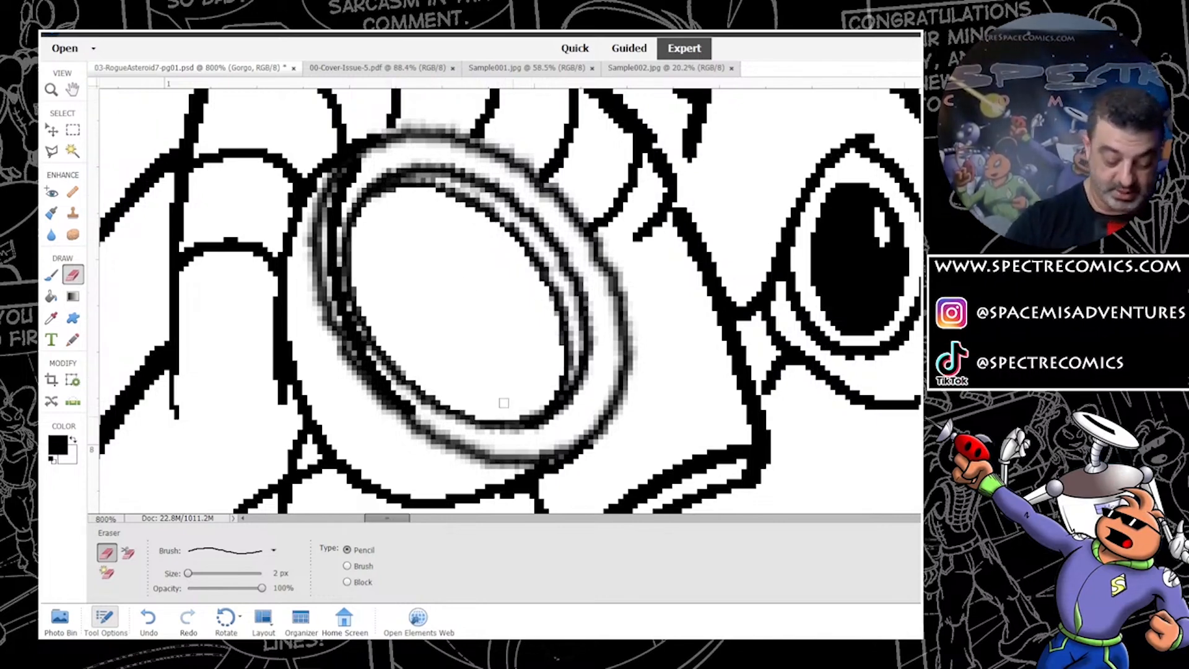
# Step: Review the full page and examine the second-row right panel up close, including the helmeted robot and the pixels of the black outlines
pyautogui.click(52, 89)
pyautogui.hotkey('ctrl', '0')
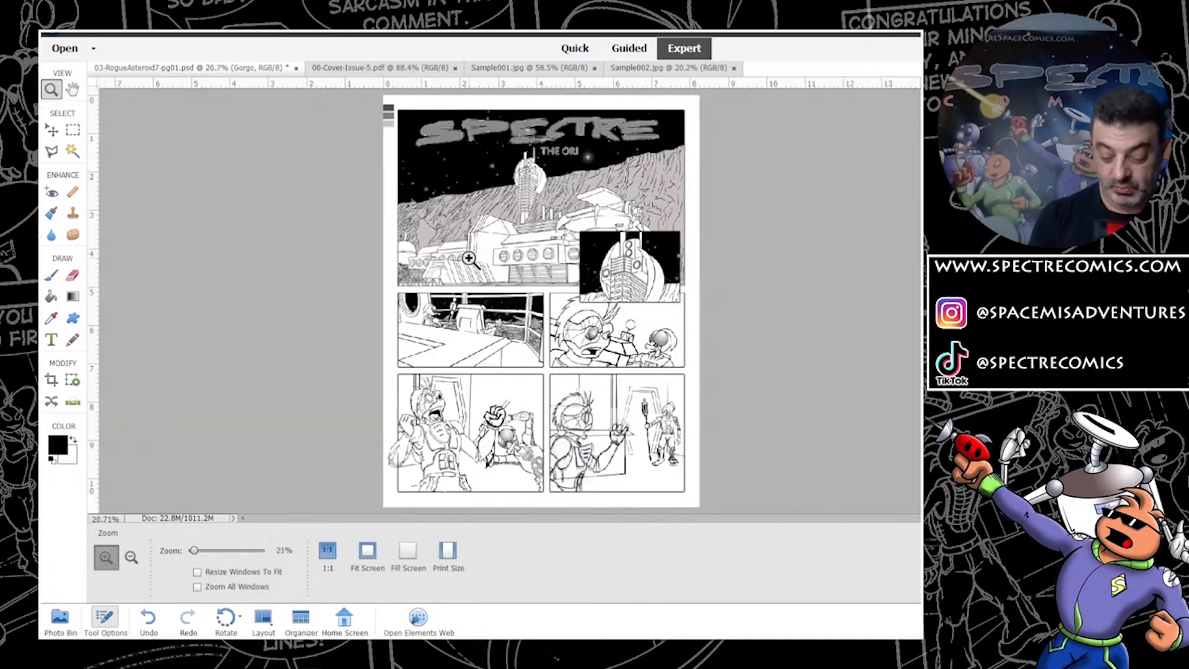
pyautogui.moveTo(555, 296); pyautogui.dragTo(703, 363)
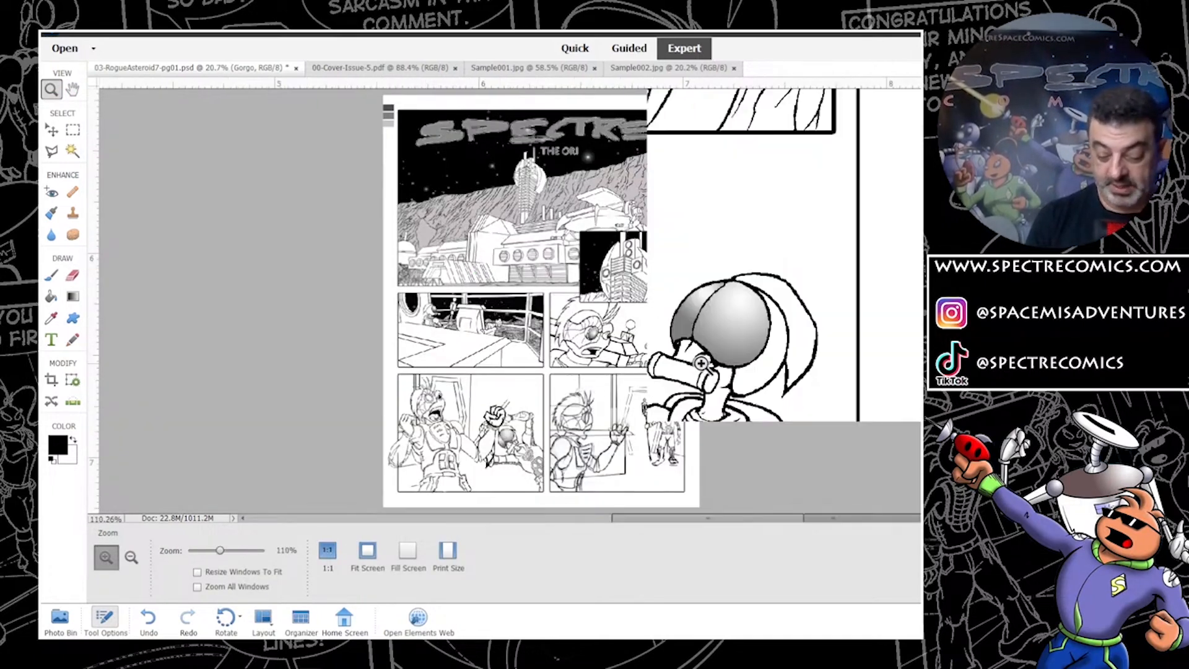
pyautogui.moveTo(648, 252); pyautogui.dragTo(675, 212)
pyautogui.rightClick(621, 328)
pyautogui.click(653, 404)
pyautogui.rightClick(650, 258)
pyautogui.click(709, 335)
pyautogui.moveTo(357, 212); pyautogui.dragTo(496, 282)
pyautogui.moveTo(488, 230); pyautogui.dragTo(597, 328)
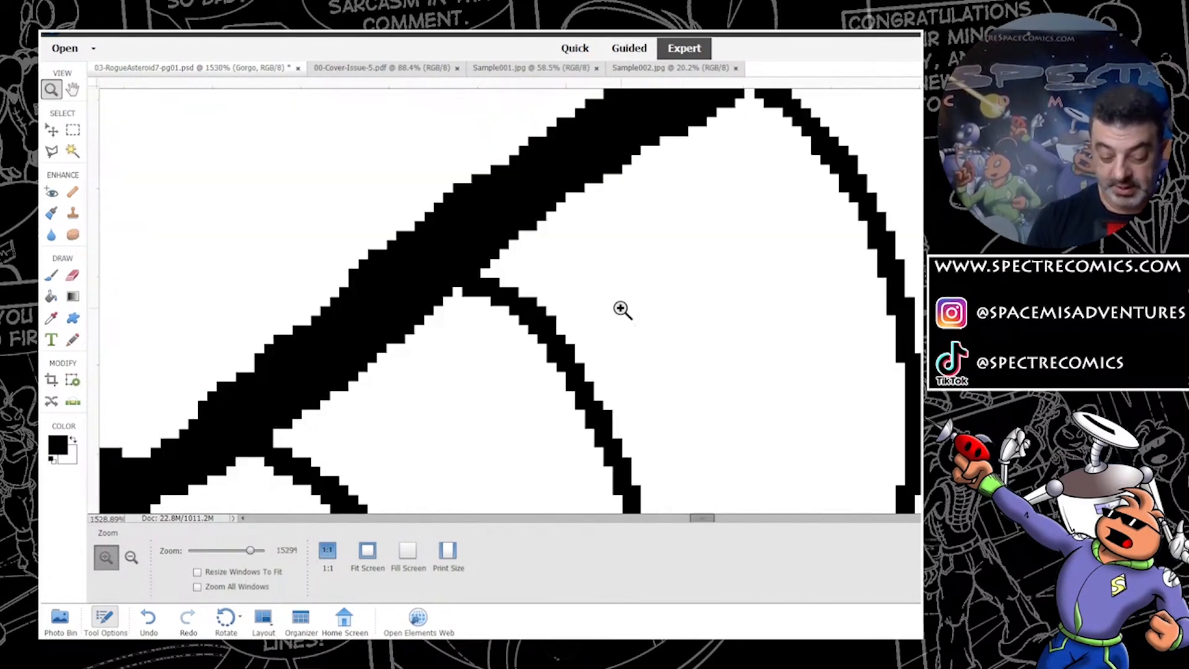
pyautogui.click(73, 275)
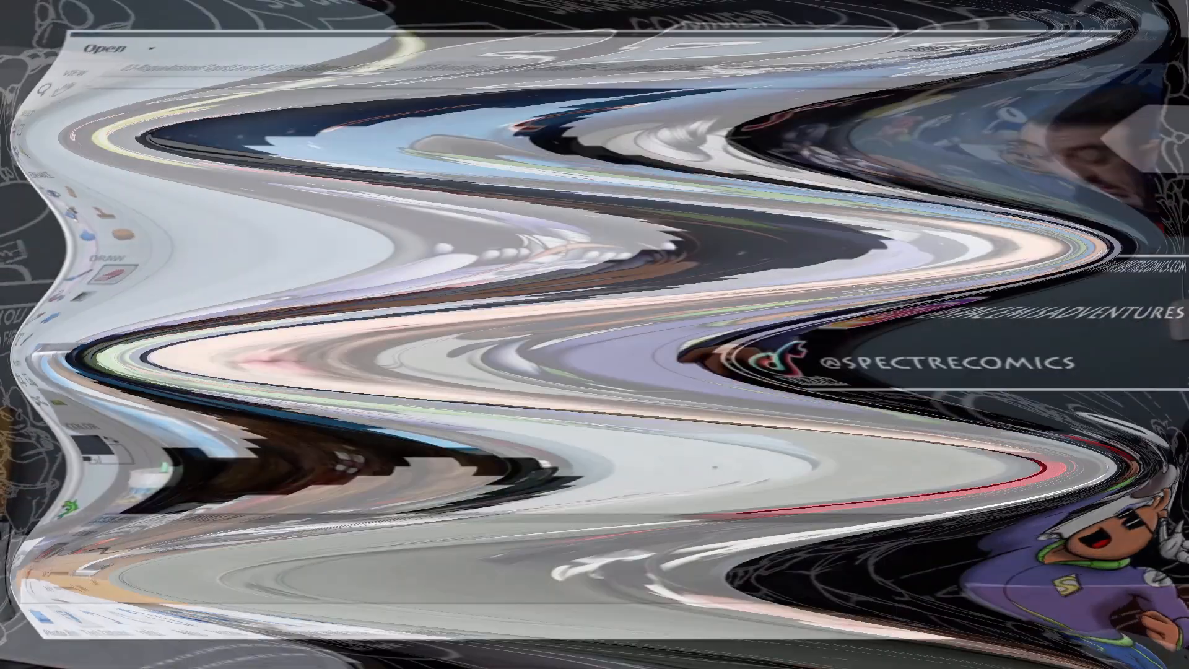